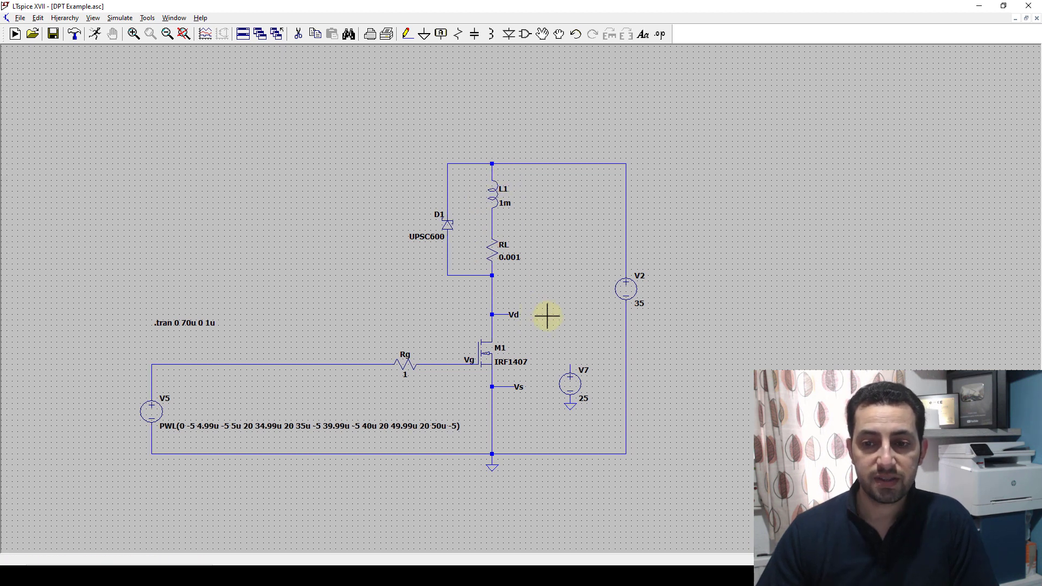
Step: Bring up the V5 gate source's full list of PWL points
{"action": "left_click_drag", "start_coordinate": [542, 316], "coordinate": [544, 295]}
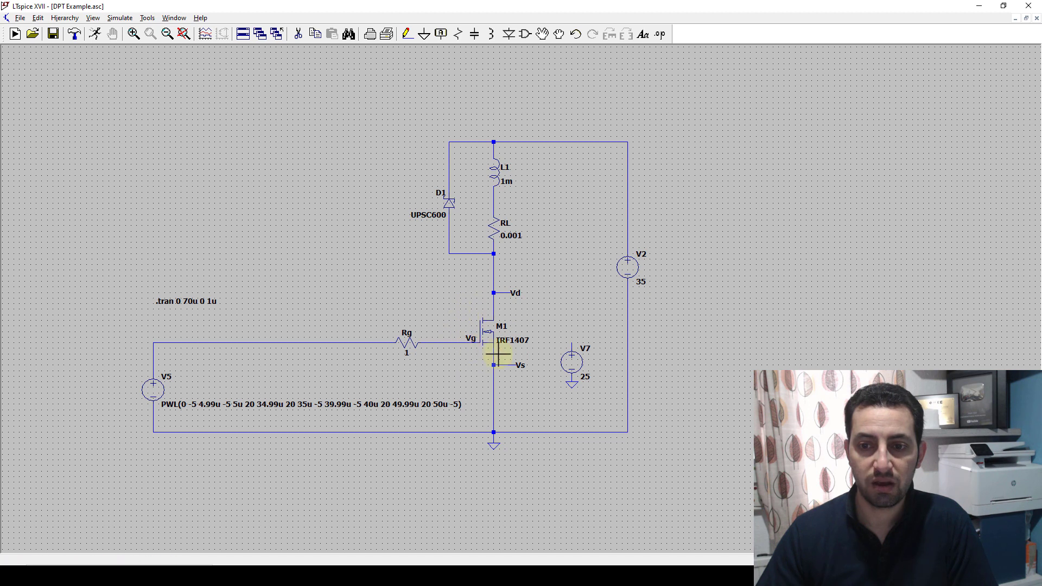
{"action": "right_click", "coordinate": [163, 389]}
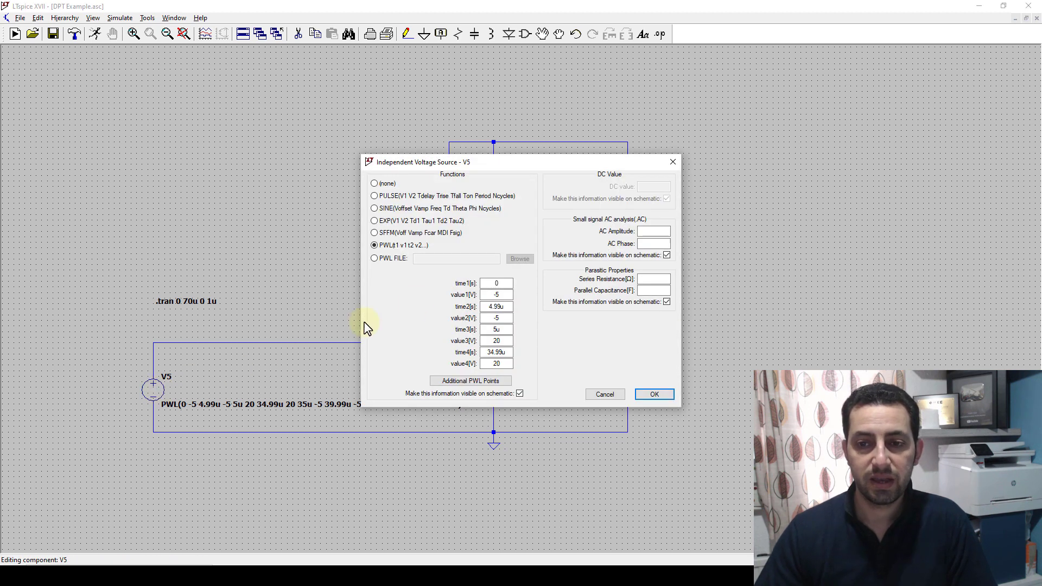
{"action": "left_click", "coordinate": [490, 386]}
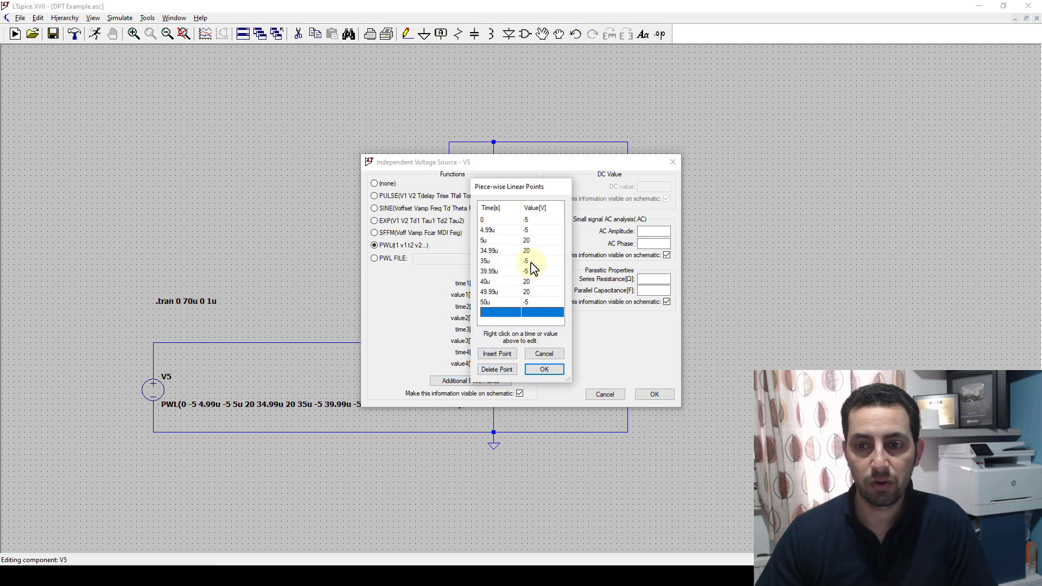
{"action": "mouse_move", "coordinate": [505, 190]}
{"action": "left_mouse_down"}
{"action": "mouse_move", "coordinate": [476, 181]}
{"action": "mouse_move", "coordinate": [493, 188]}
{"action": "left_mouse_up"}
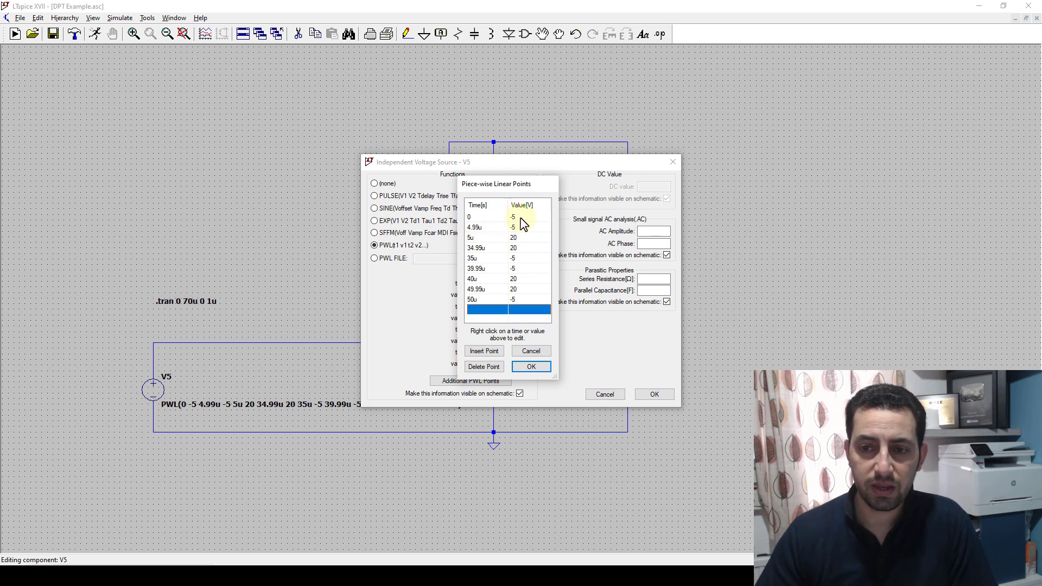
Step: Review the PWL points (0/-5, 4.99u/-5, 5u/20, 34.99u/20) and leave V5 unchanged
{"action": "left_click", "coordinate": [491, 217]}
{"action": "left_click", "coordinate": [515, 226]}
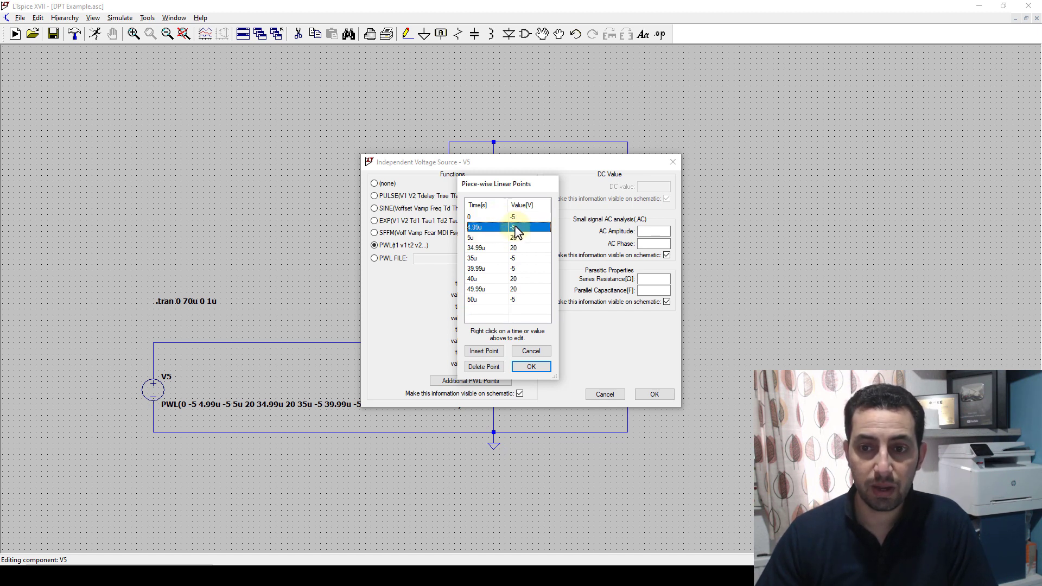
{"action": "left_click", "coordinate": [517, 217]}
{"action": "left_click", "coordinate": [517, 227]}
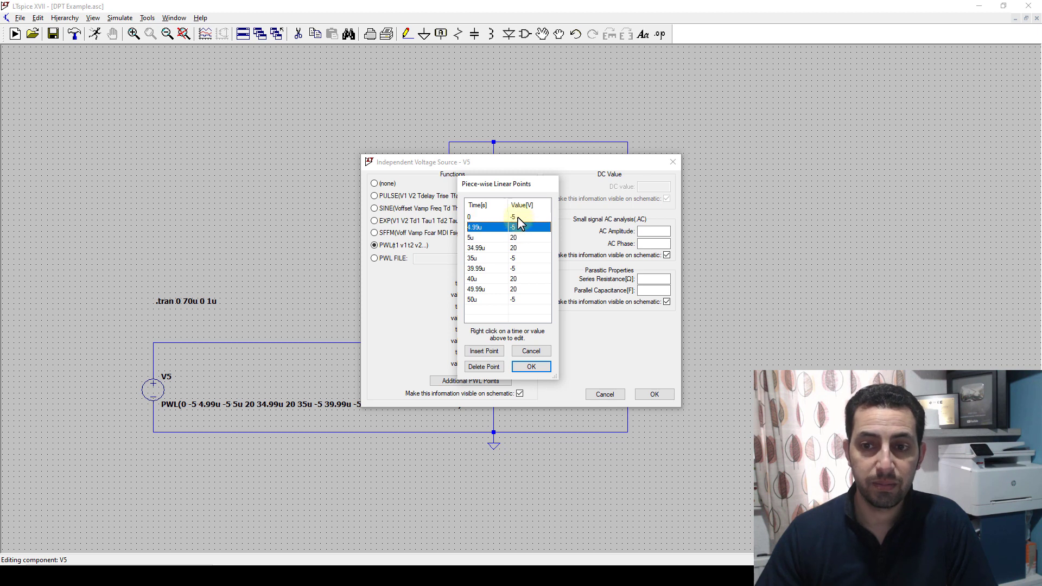
{"action": "left_click", "coordinate": [516, 218]}
{"action": "left_click", "coordinate": [516, 227]}
{"action": "left_click", "coordinate": [498, 238]}
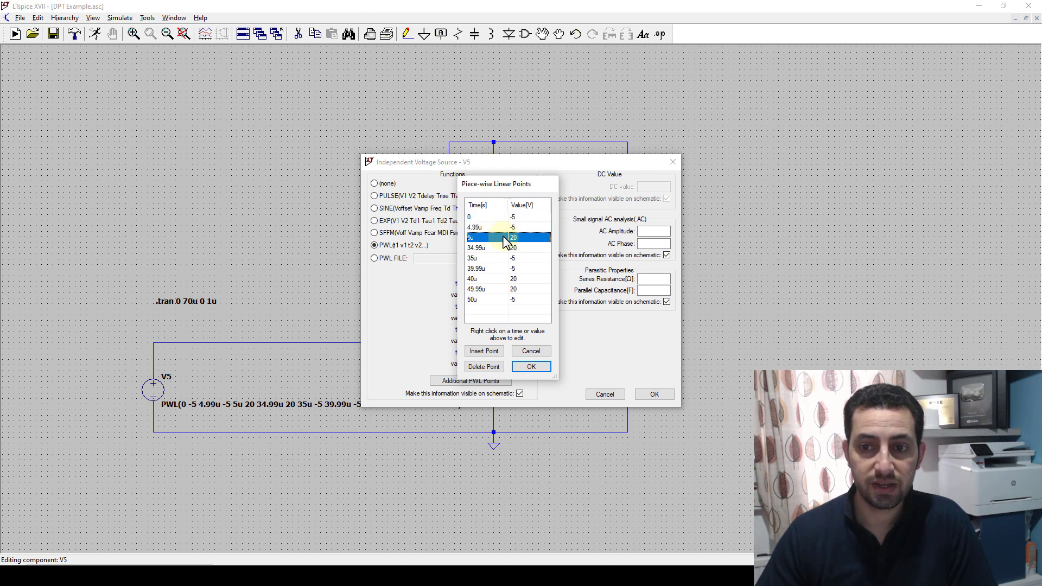
{"action": "left_click", "coordinate": [516, 248]}
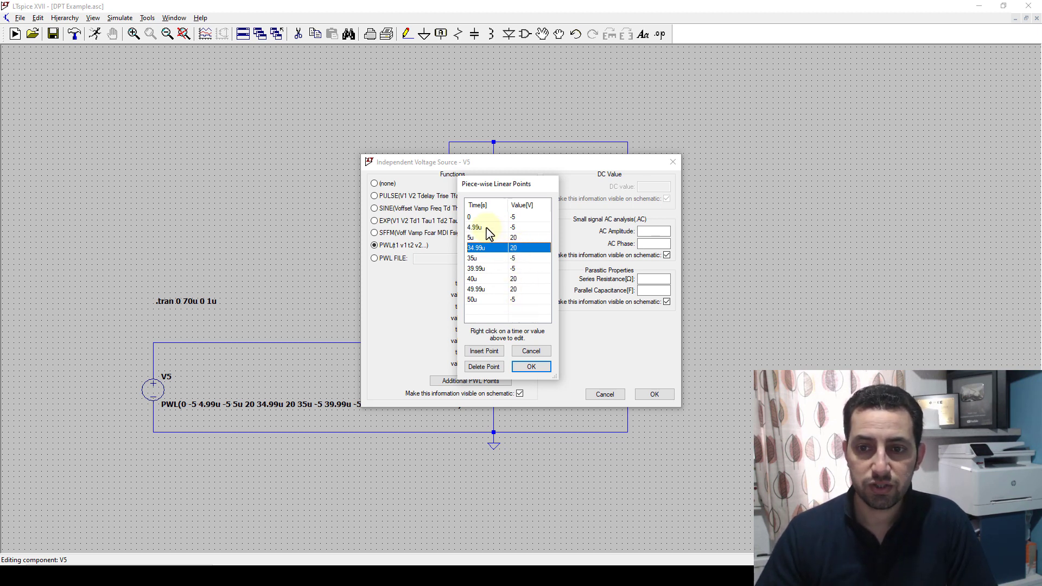
{"action": "left_click", "coordinate": [531, 367]}
{"action": "left_click", "coordinate": [651, 395]}
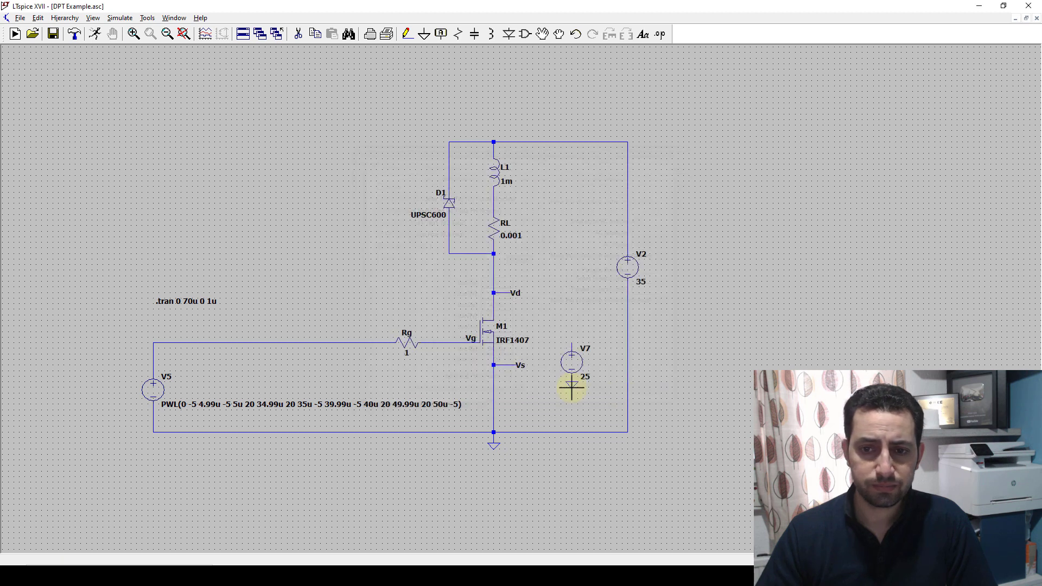
Step: Run the transient simulation and tile the schematic and waveform windows vertically
{"action": "left_click", "coordinate": [98, 36]}
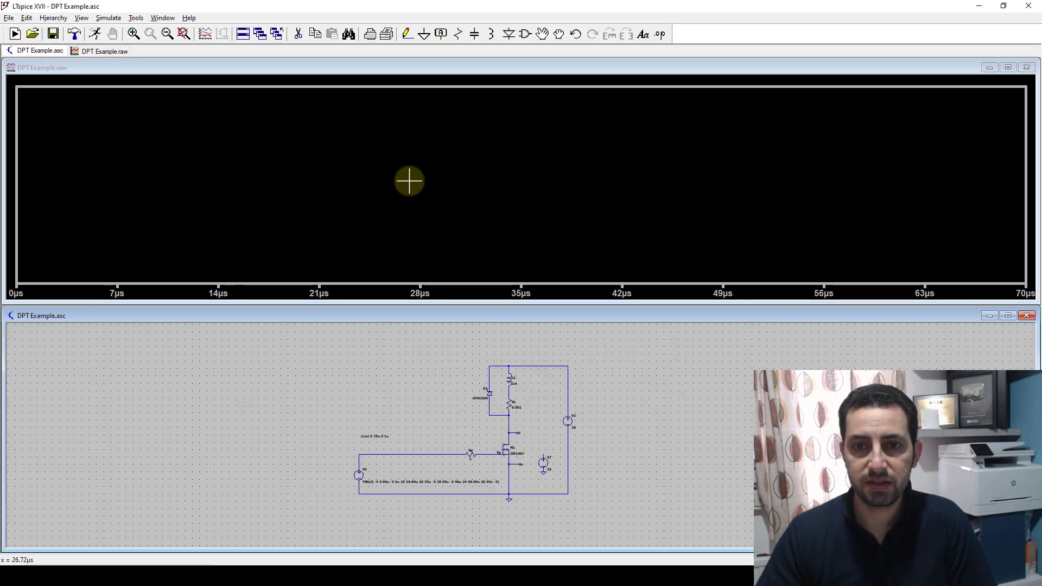
{"action": "left_click", "coordinate": [162, 17]}
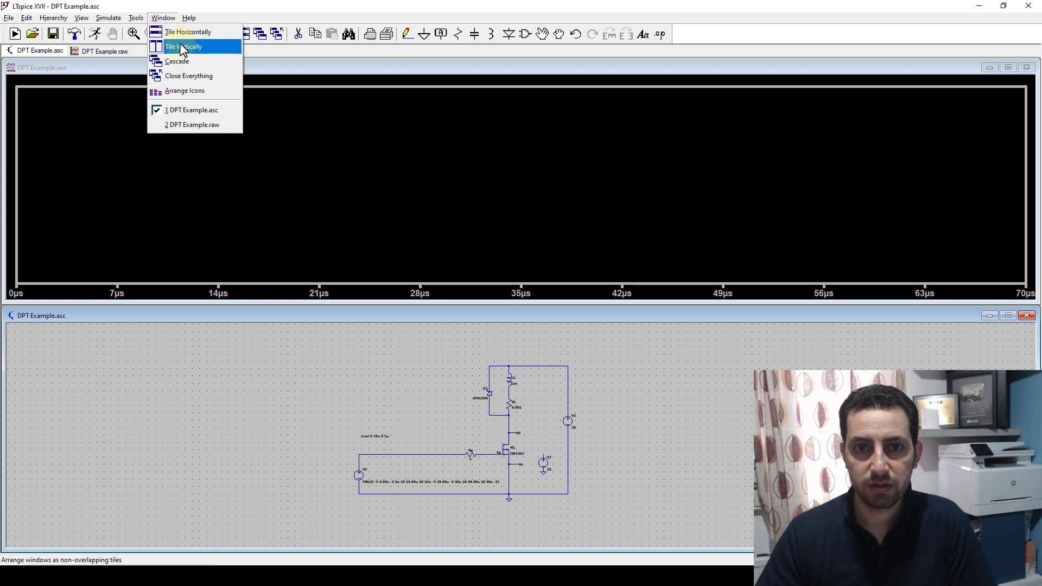
{"action": "left_click", "coordinate": [183, 50]}
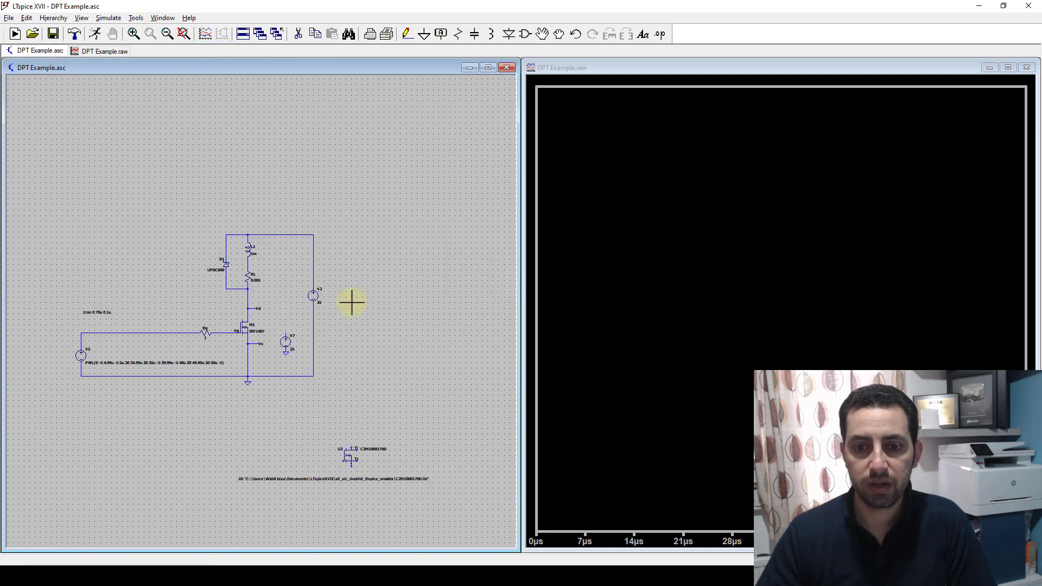
{"action": "scroll", "coordinate": [216, 291], "scroll_direction": "up", "scroll_amount": 2}
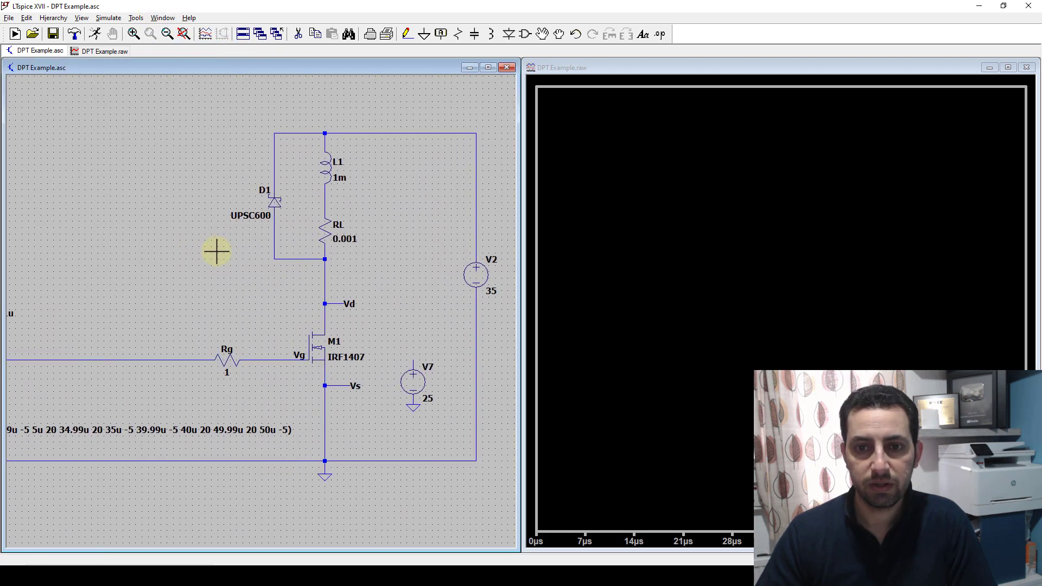
{"action": "scroll", "coordinate": [216, 251], "scroll_direction": "down", "scroll_amount": 3}
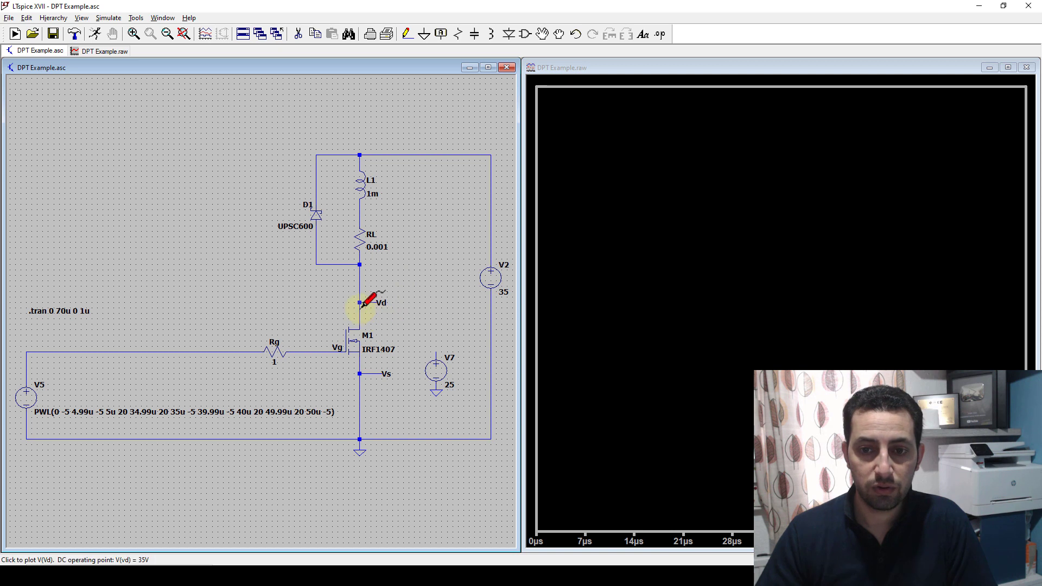
Step: Plot V(vd) and Id(M1), then set the voltage axis bottom limit to -4V
{"action": "left_click", "coordinate": [361, 379]}
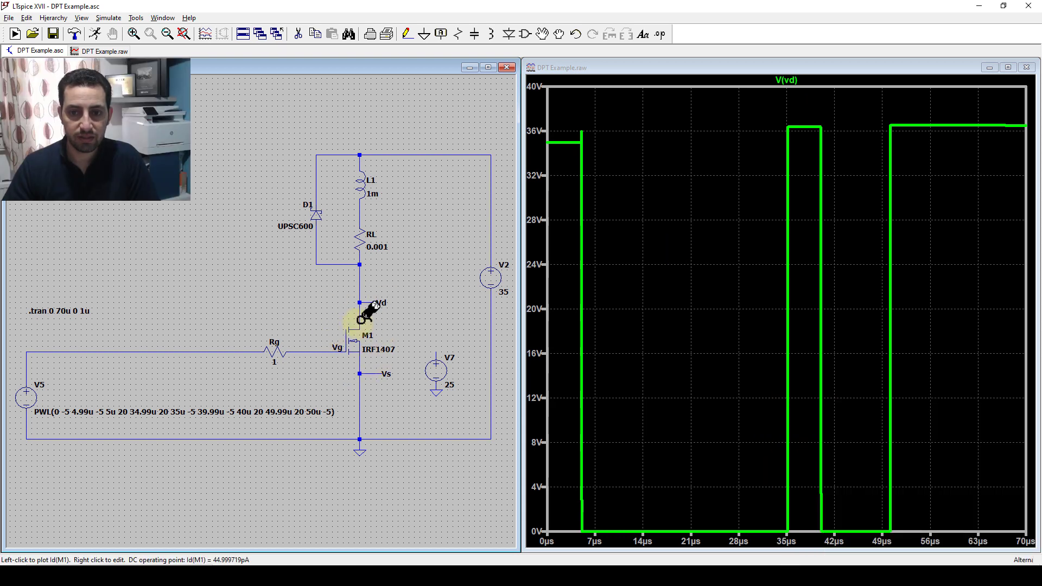
{"action": "left_click", "coordinate": [363, 319]}
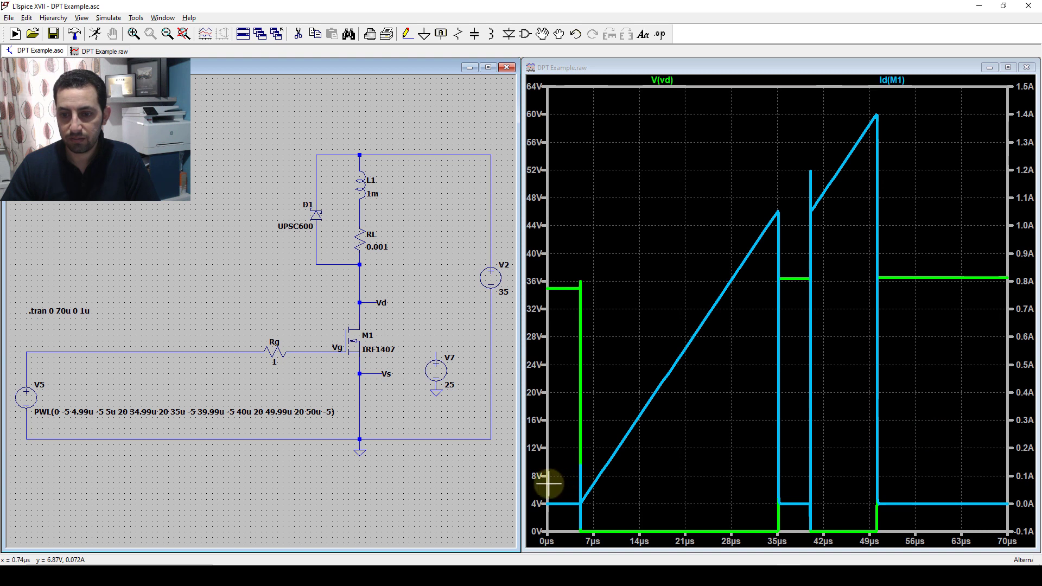
{"action": "right_click", "coordinate": [539, 459]}
{"action": "left_click_drag", "start_coordinate": [523, 303], "coordinate": [482, 304]}
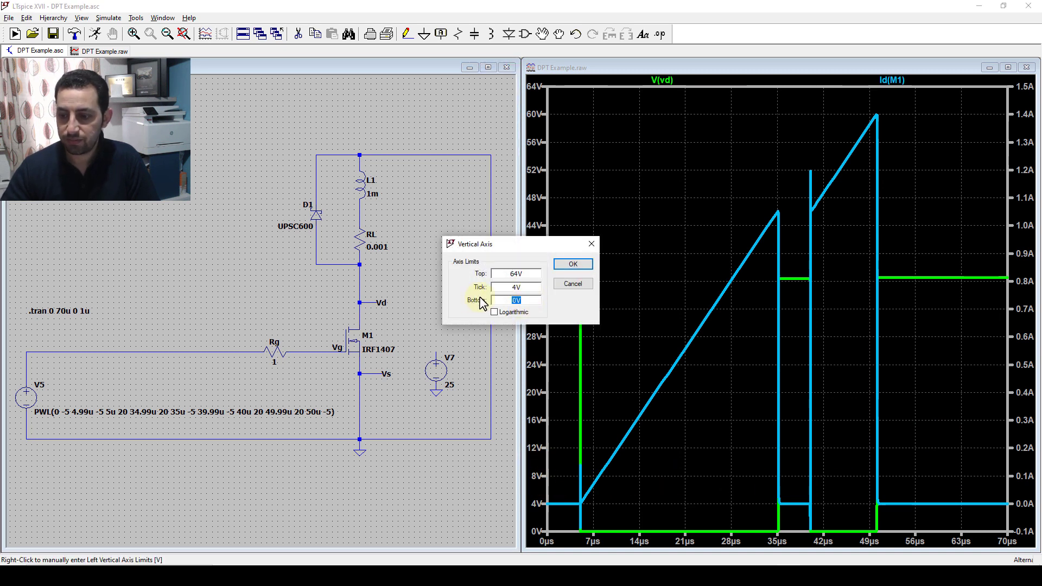
{"action": "type", "text": "-4"}
{"action": "key", "text": "Return"}
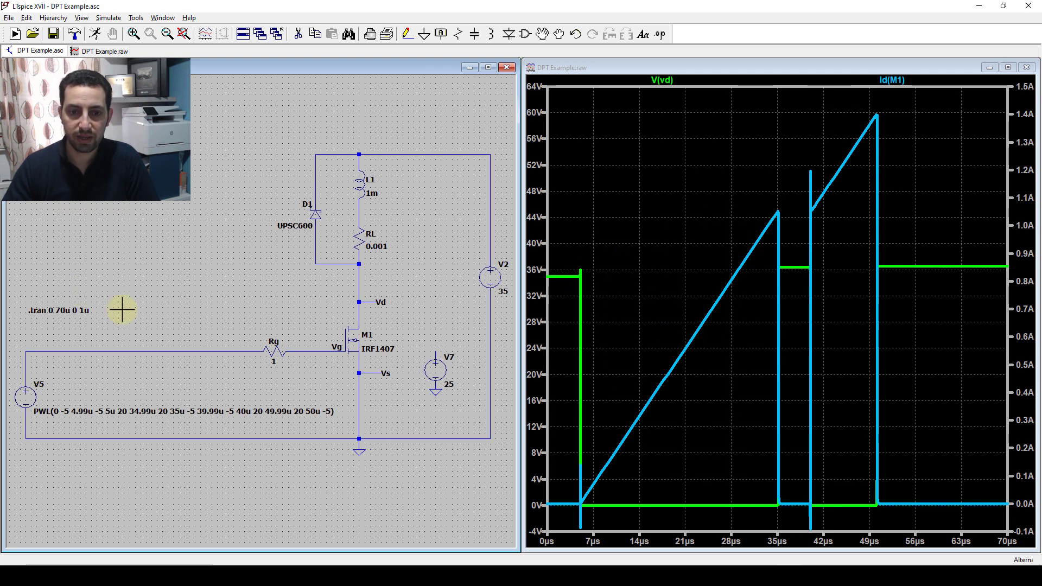
Step: Add a new plot pane on top and probe the V5 wire to show V(n003) there
{"action": "right_click", "coordinate": [593, 155]}
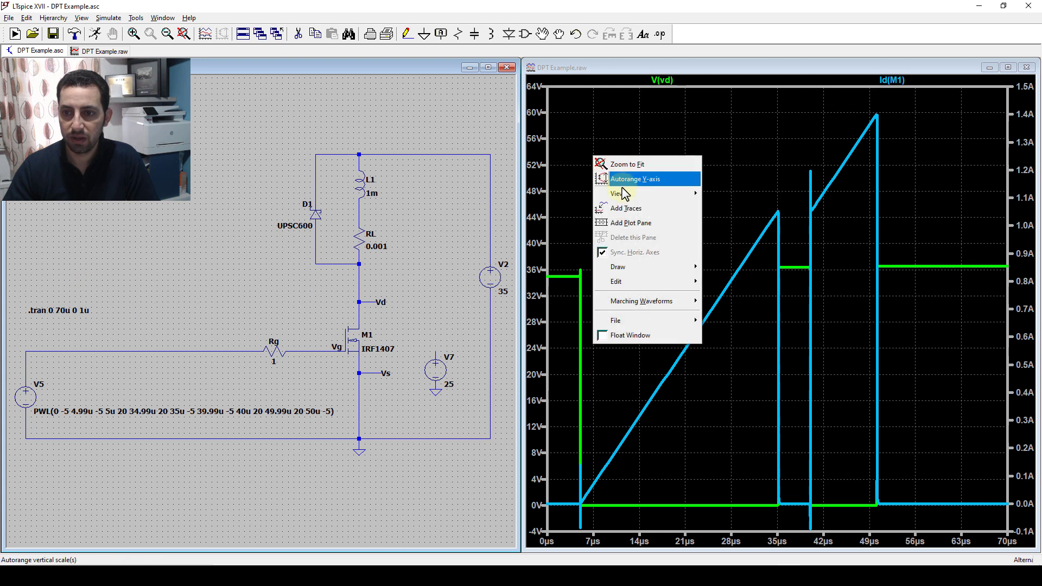
{"action": "left_click", "coordinate": [632, 222]}
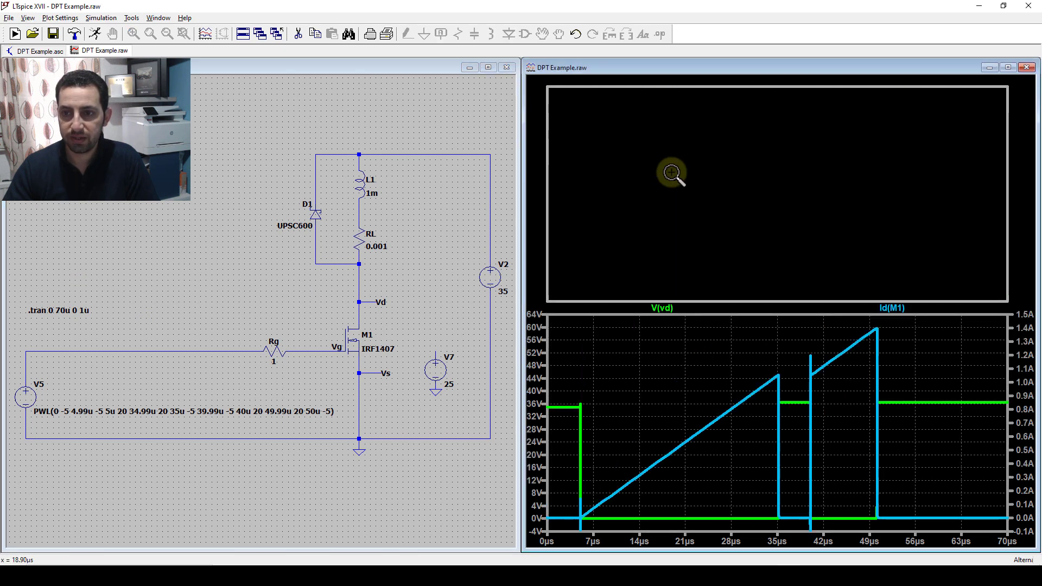
{"action": "left_click", "coordinate": [139, 352]}
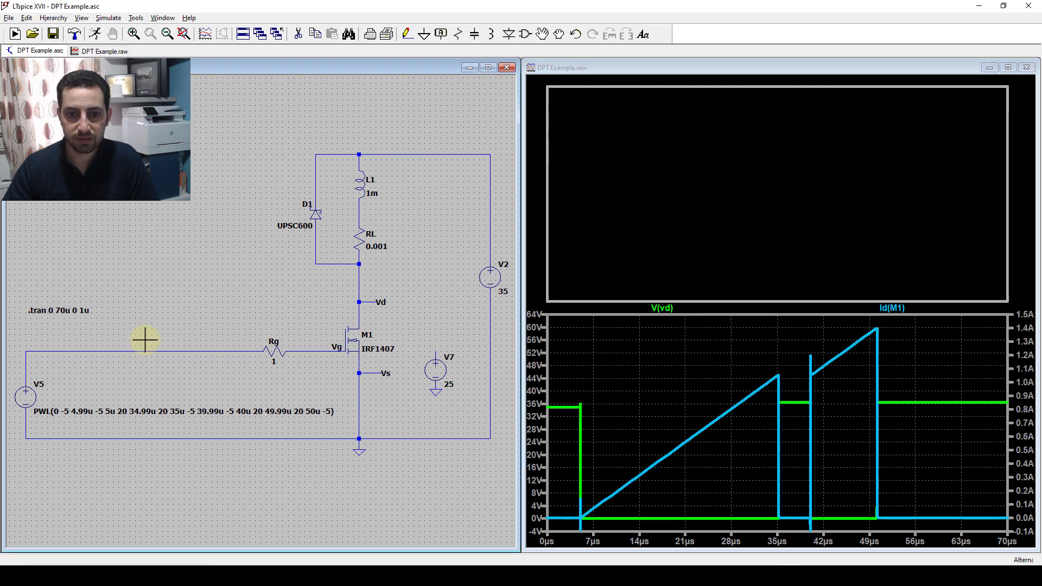
{"action": "left_click", "coordinate": [145, 438]}
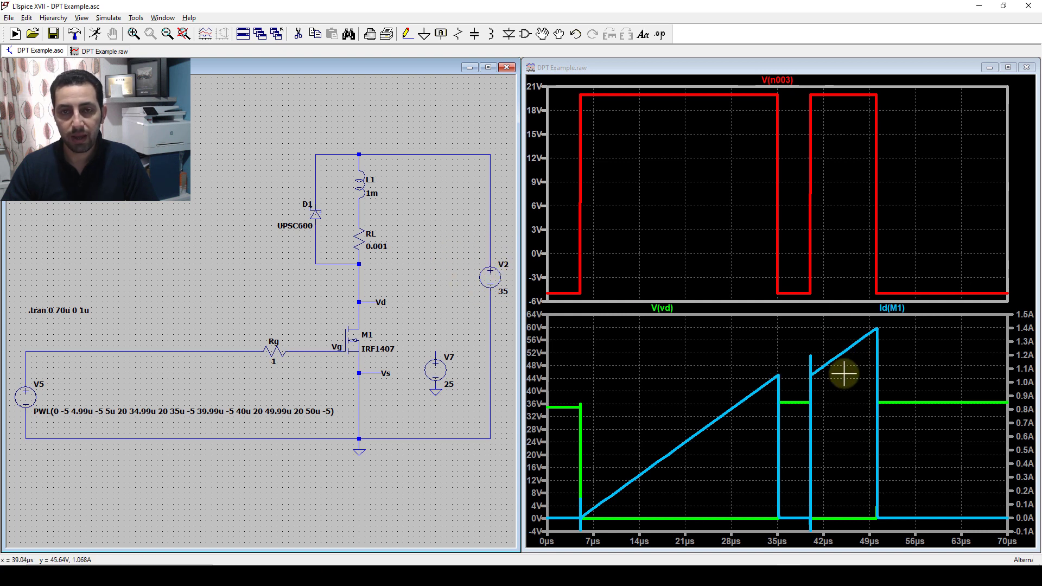
Step: Zoom step by step from 34.2–36.6 µs down to the 35.12–35.27 µs turn-off edge
{"action": "left_click_drag", "start_coordinate": [758, 341], "coordinate": [835, 538]}
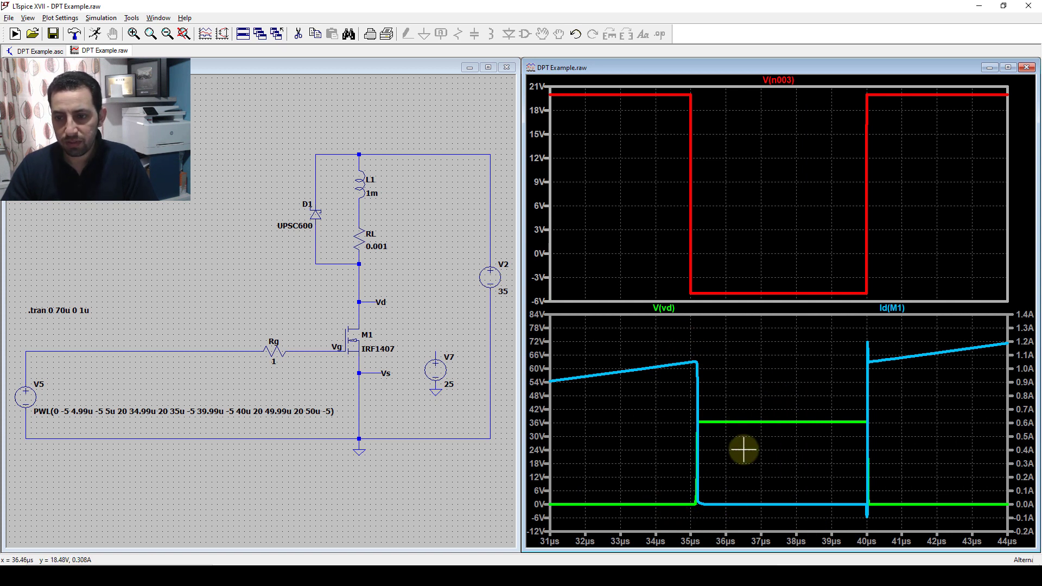
{"action": "left_click_drag", "start_coordinate": [663, 336], "coordinate": [747, 519]}
{"action": "left_click_drag", "start_coordinate": [705, 351], "coordinate": [814, 521]}
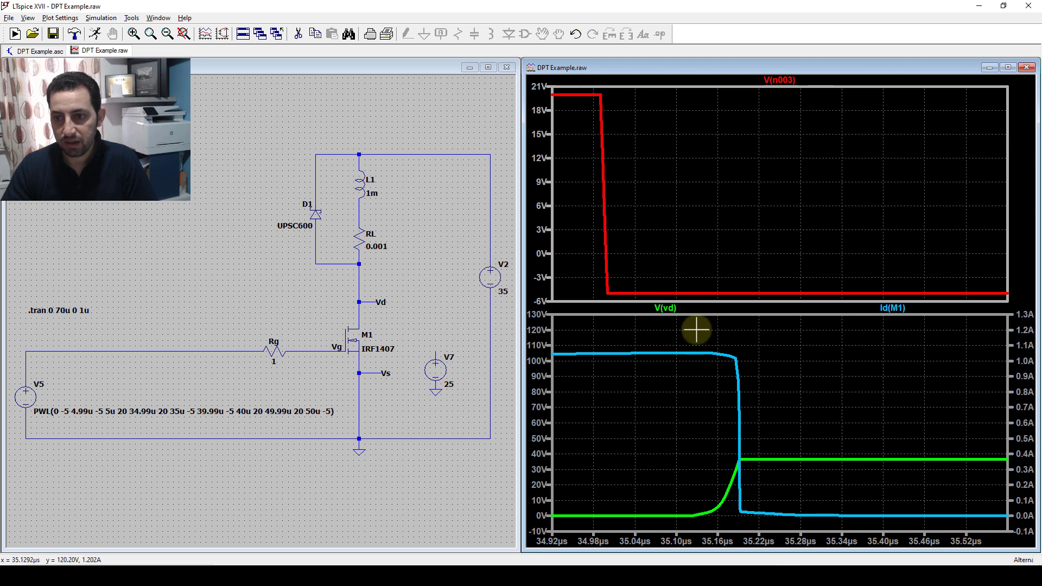
{"action": "left_click_drag", "start_coordinate": [695, 339], "coordinate": [795, 533]}
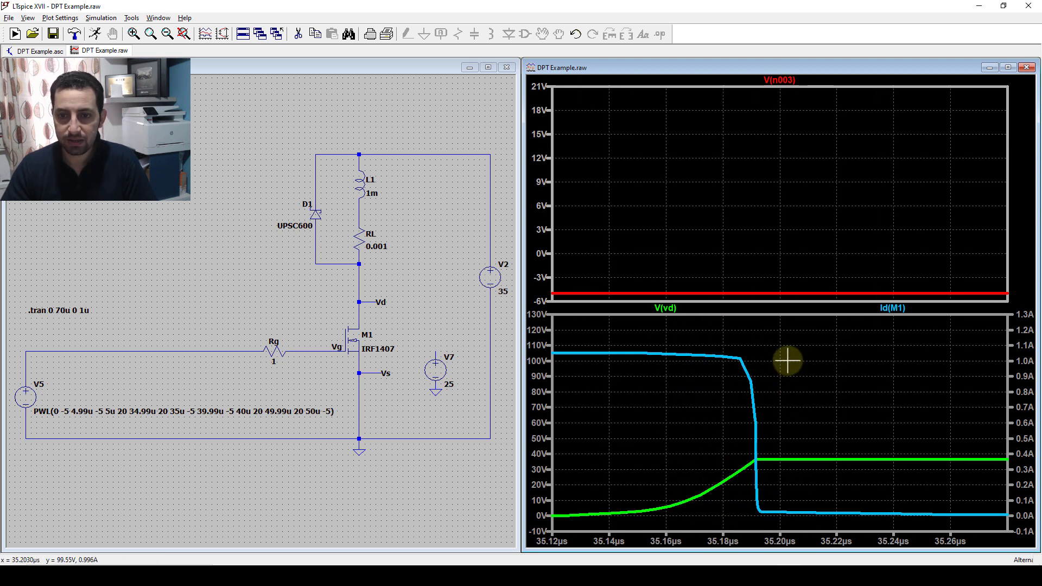
{"action": "left_click", "coordinate": [441, 299]}
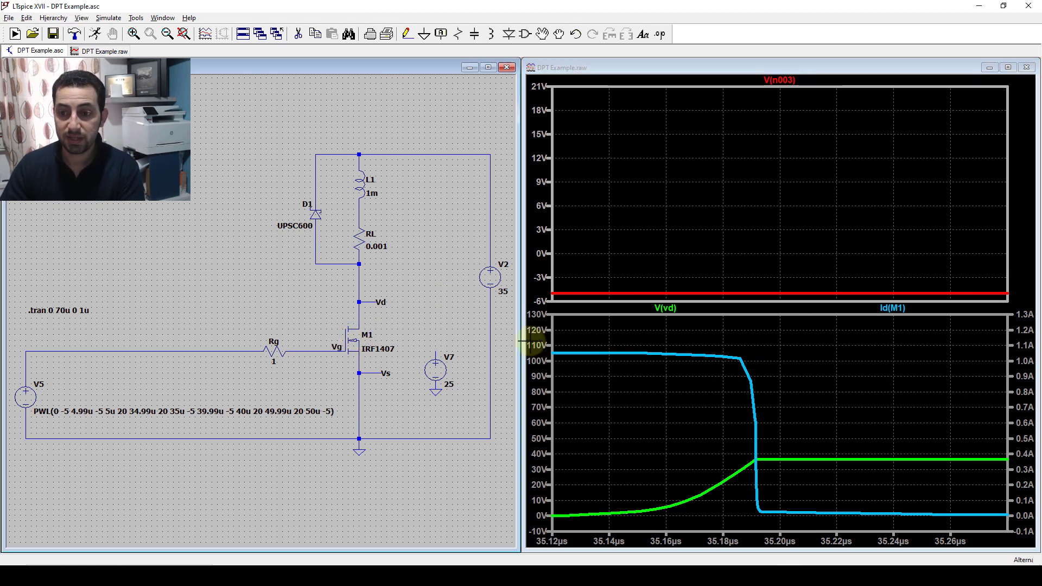
Step: Move the V(Vd)*Id(M1)+V(Vg)*Ig(M1) power trace from the top pane into the bottom pane
{"action": "left_click", "coordinate": [353, 341]}
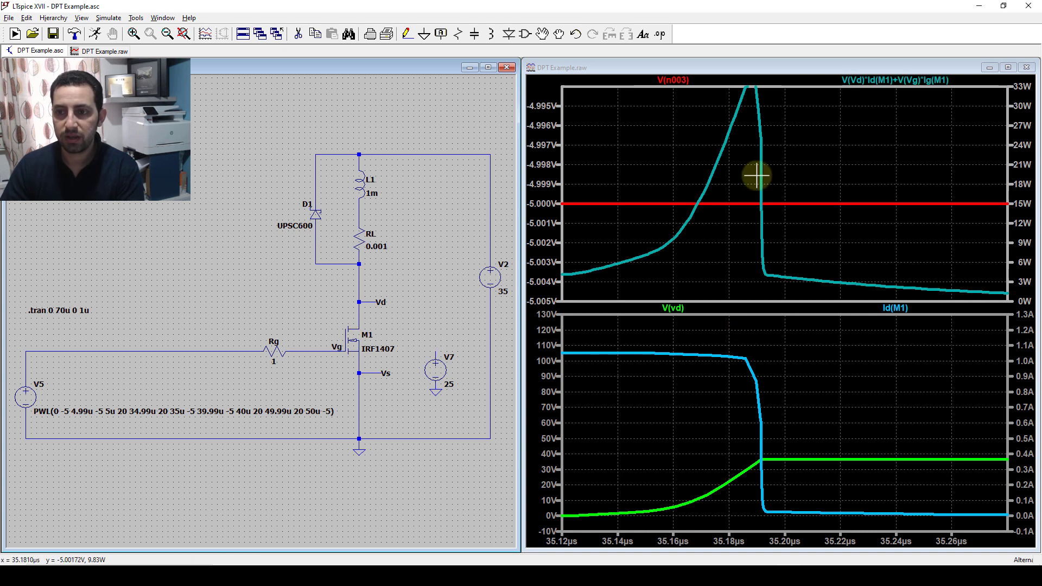
{"action": "right_click", "coordinate": [871, 78]}
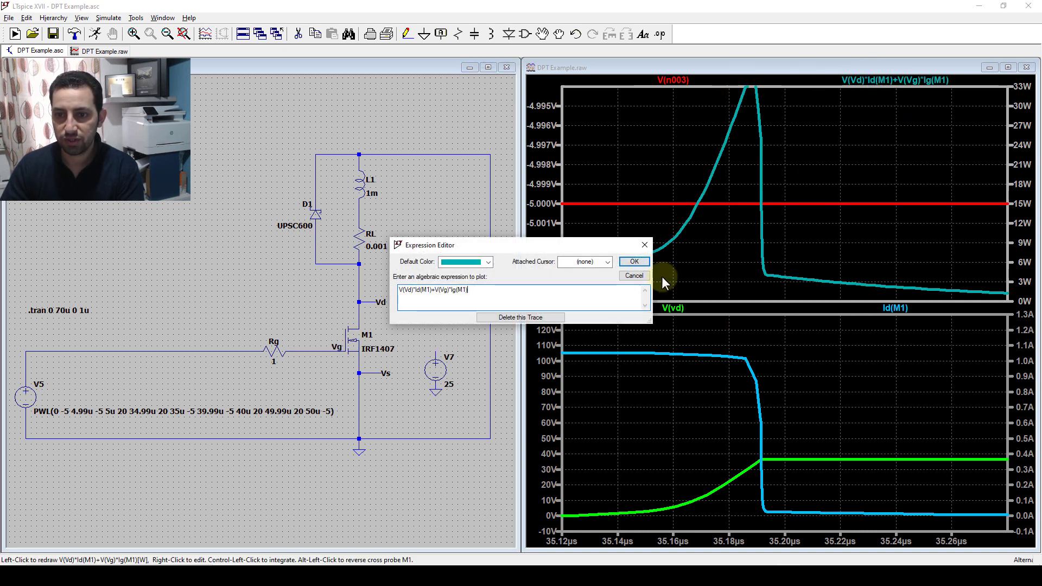
{"action": "left_click", "coordinate": [548, 318]}
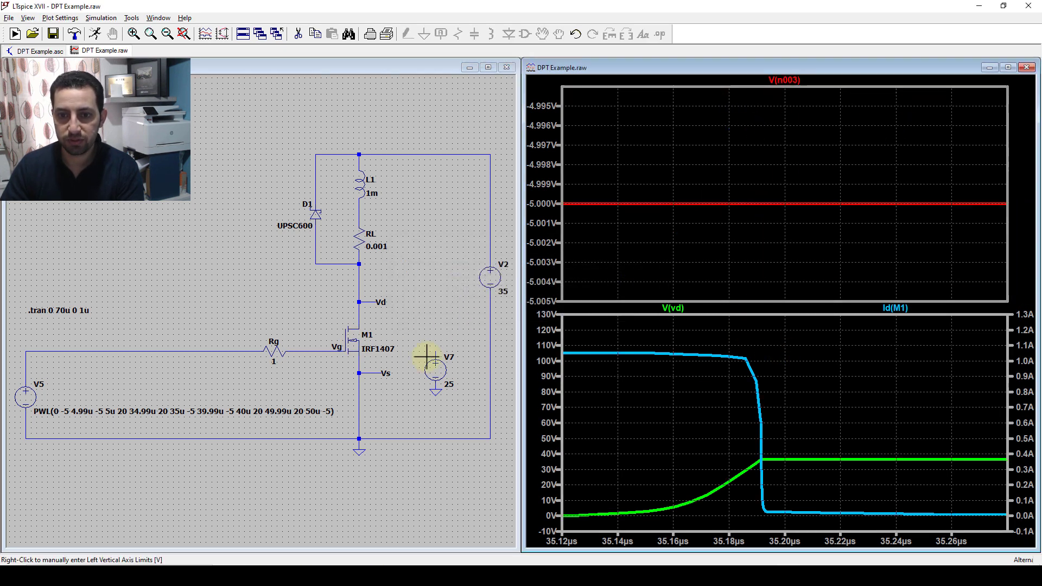
{"action": "left_click", "coordinate": [354, 341], "text": "alt"}
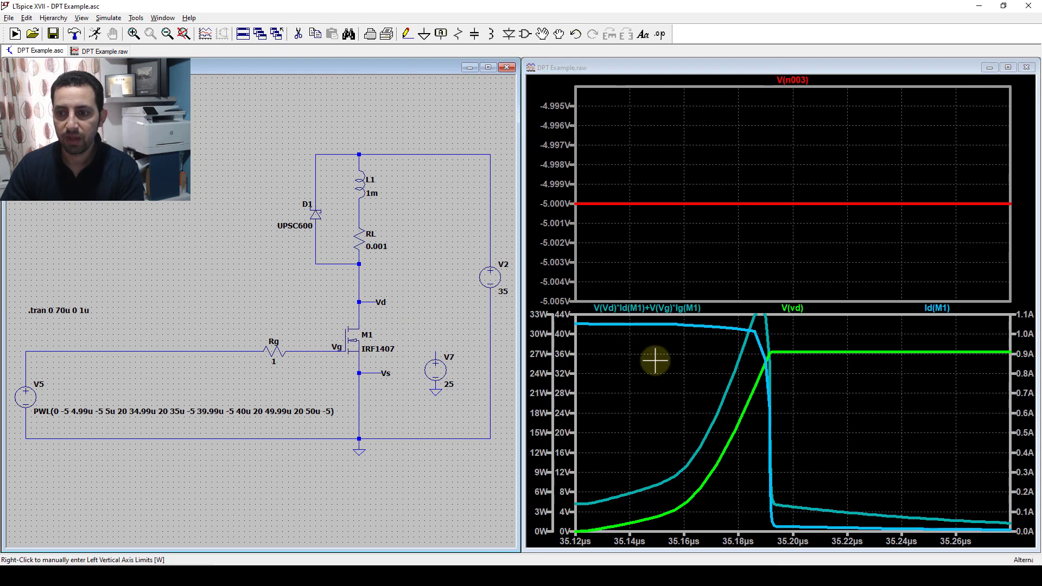
{"action": "left_click", "coordinate": [681, 308]}
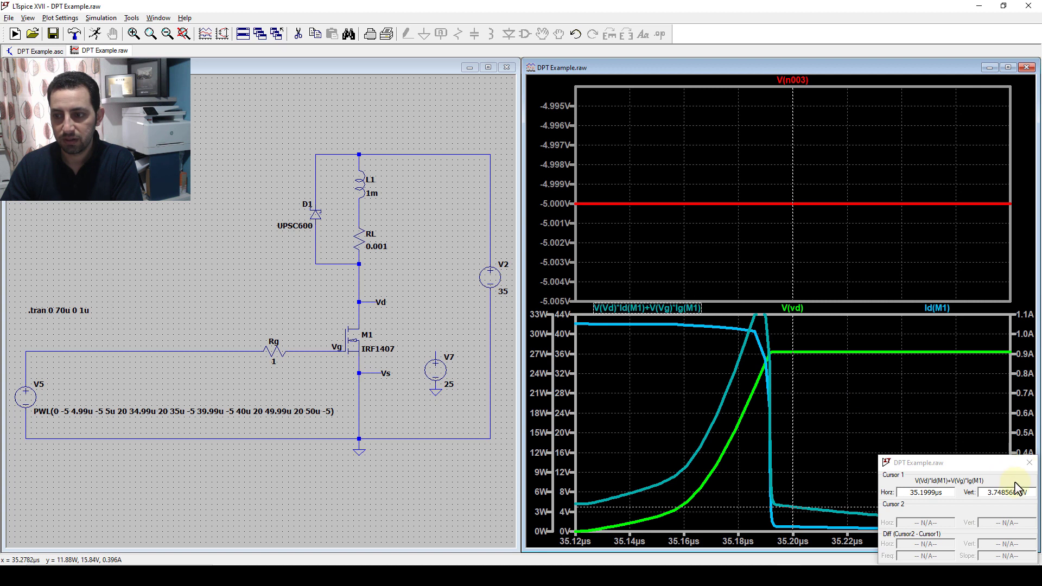
{"action": "left_click", "coordinate": [1030, 462]}
Step: Set the power trace's default colour to magenta in the Expression Editor
{"action": "right_click", "coordinate": [634, 304]}
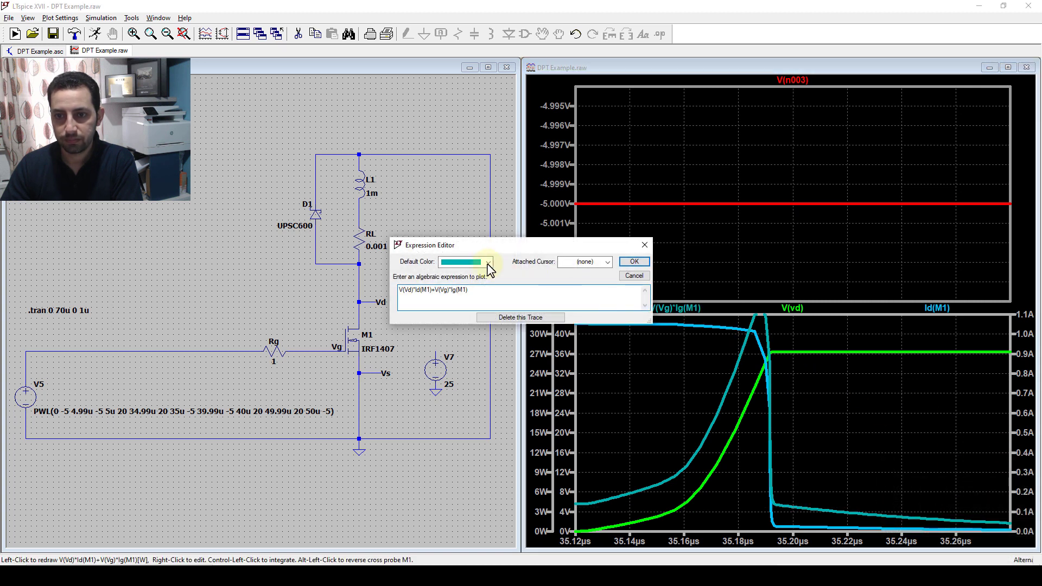
{"action": "left_click", "coordinate": [488, 262]}
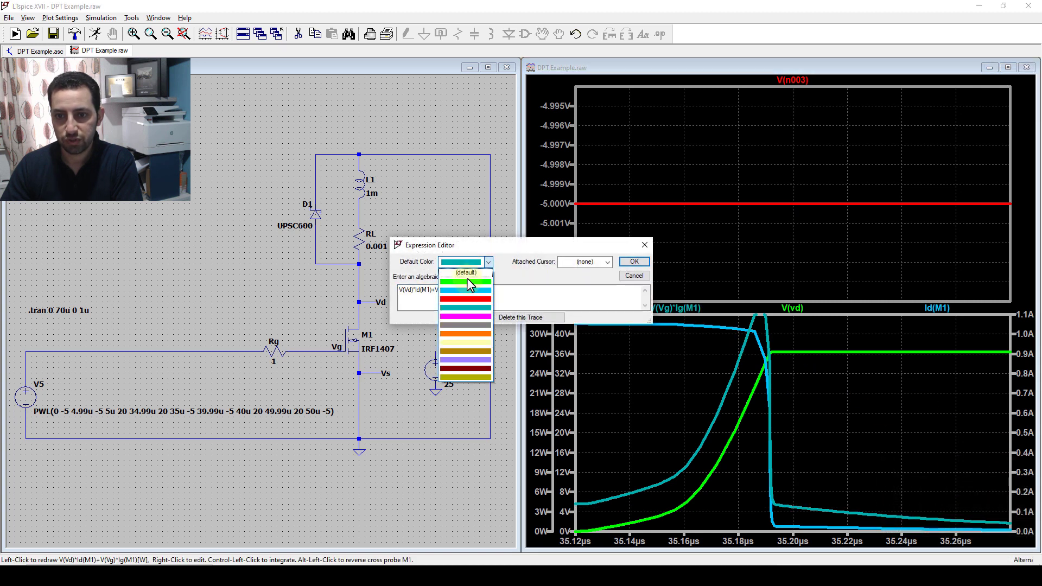
{"action": "left_click", "coordinate": [459, 315]}
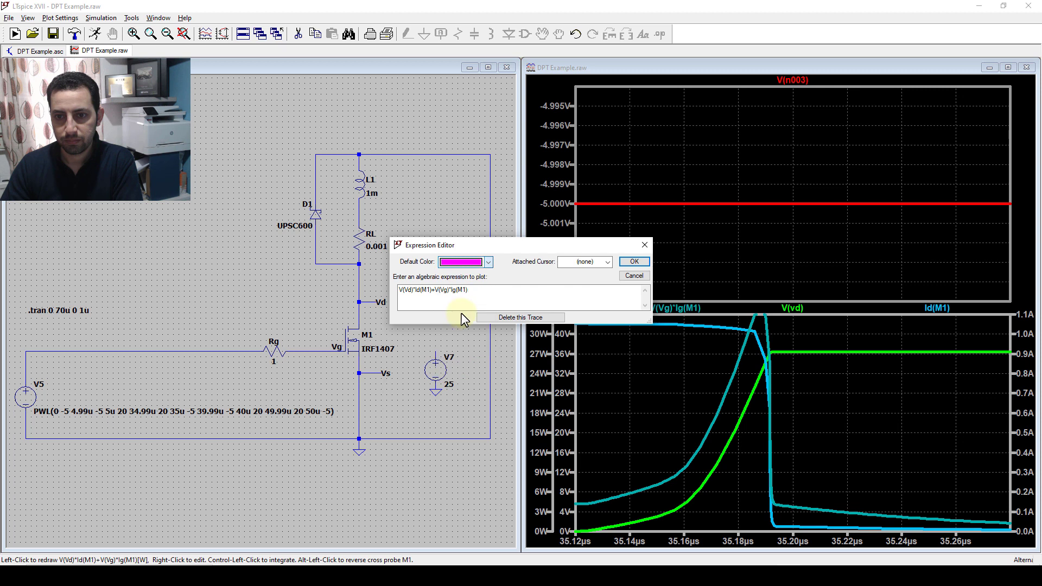
{"action": "left_click", "coordinate": [633, 263]}
Step: Zoom to fit, then narrow through 34.90–35.40 µs down to 35.156–35.196 µs
{"action": "right_click", "coordinate": [828, 416]}
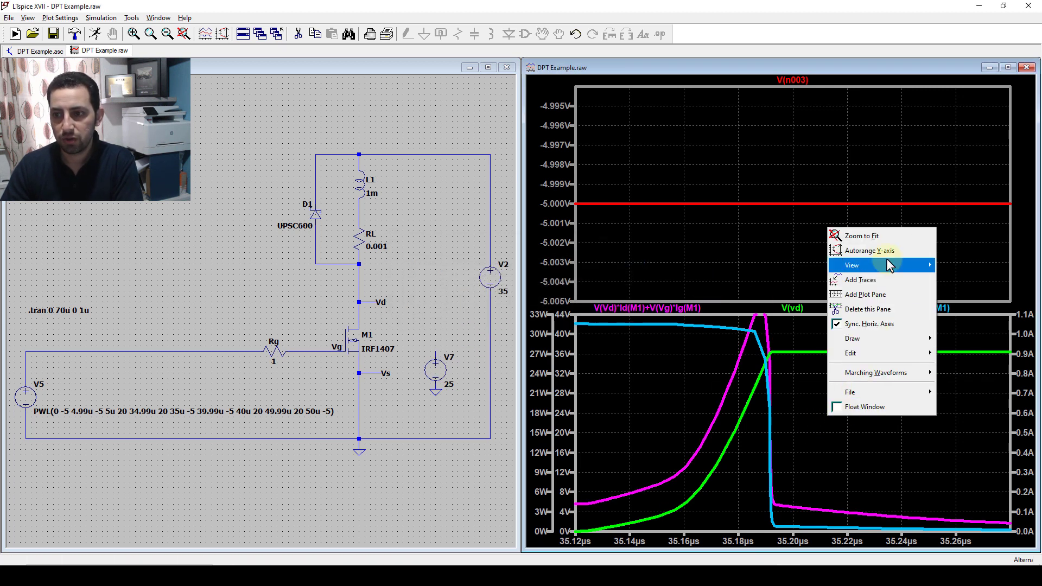
{"action": "left_click", "coordinate": [879, 239]}
{"action": "left_click_drag", "start_coordinate": [777, 355], "coordinate": [857, 540]}
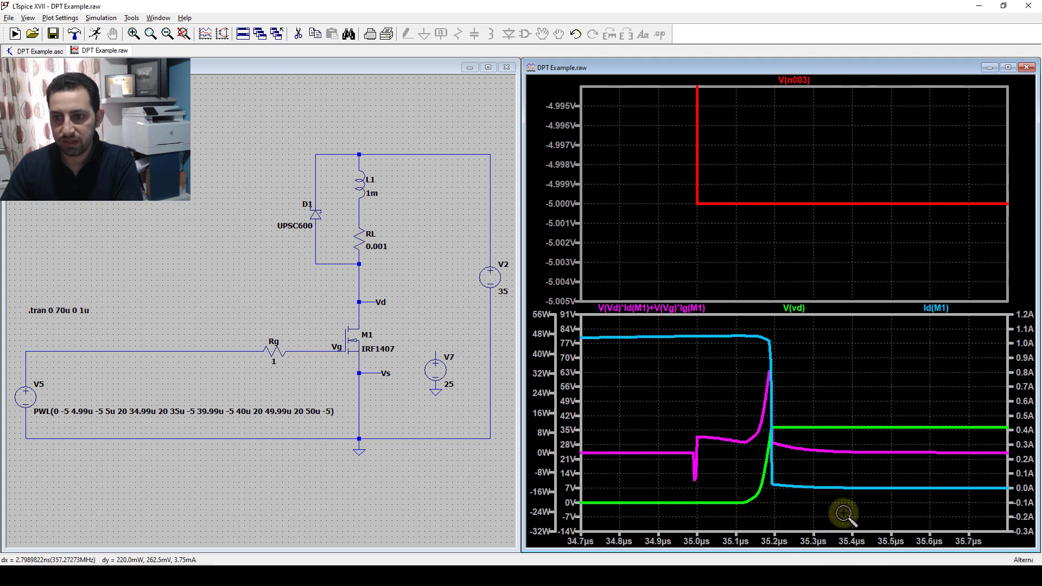
{"action": "left_click_drag", "start_coordinate": [665, 314], "coordinate": [842, 515]}
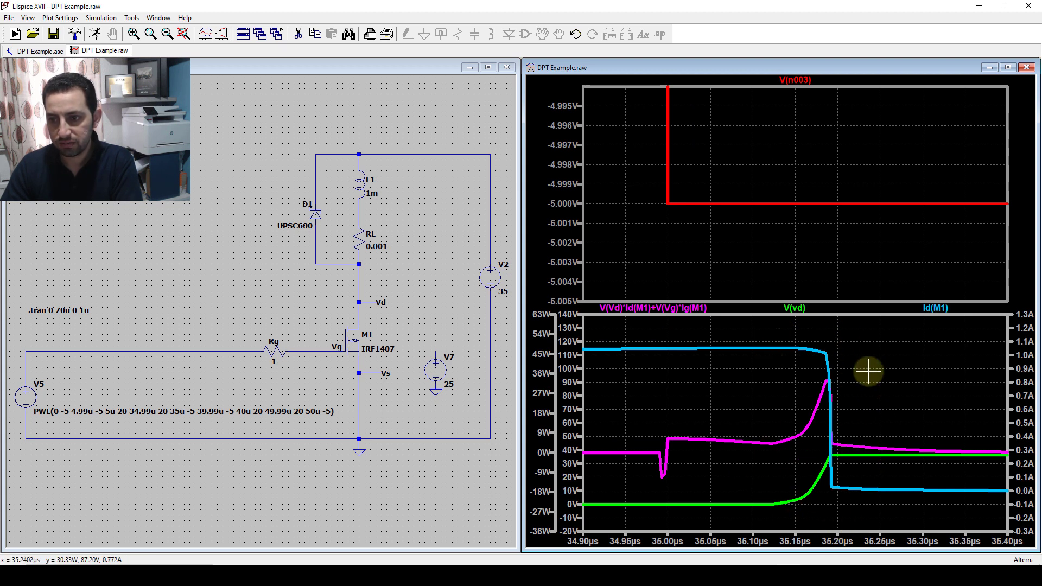
{"action": "left_click_drag", "start_coordinate": [880, 325], "coordinate": [789, 543]}
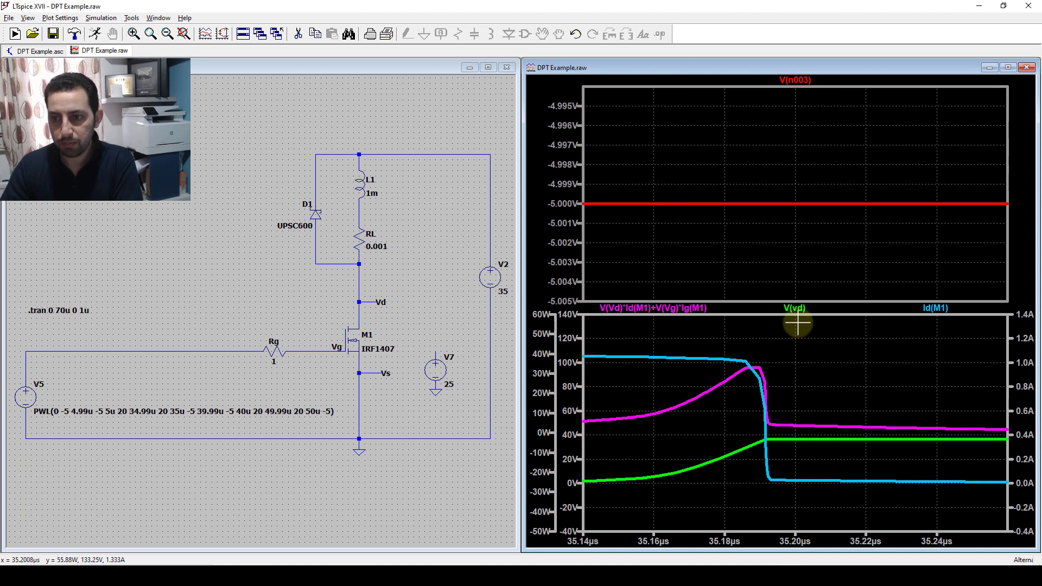
{"action": "left_click_drag", "start_coordinate": [797, 324], "coordinate": [586, 539]}
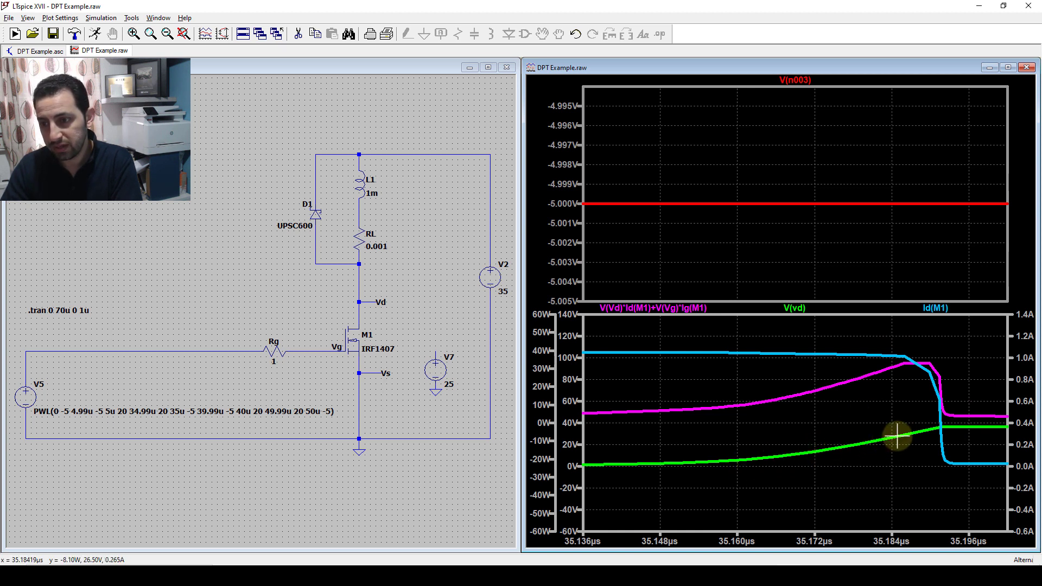
{"action": "left_click_drag", "start_coordinate": [773, 489], "coordinate": [962, 332]}
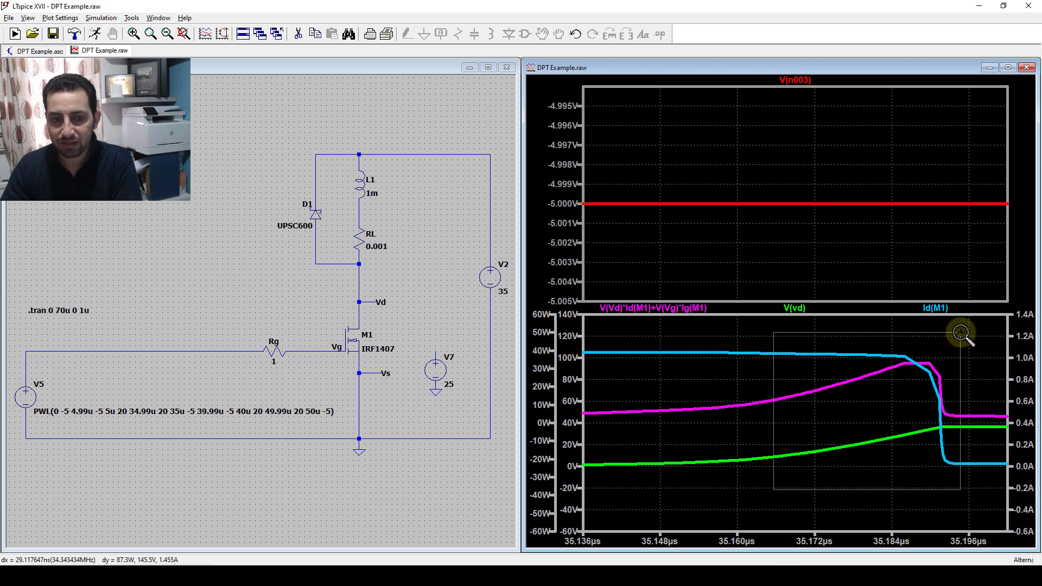
{"action": "mouse_move", "coordinate": [961, 333]}
{"action": "left_mouse_down"}
{"action": "mouse_move", "coordinate": [961, 442]}
{"action": "mouse_move", "coordinate": [849, 530]}
{"action": "mouse_move", "coordinate": [725, 531]}
{"action": "left_mouse_up"}
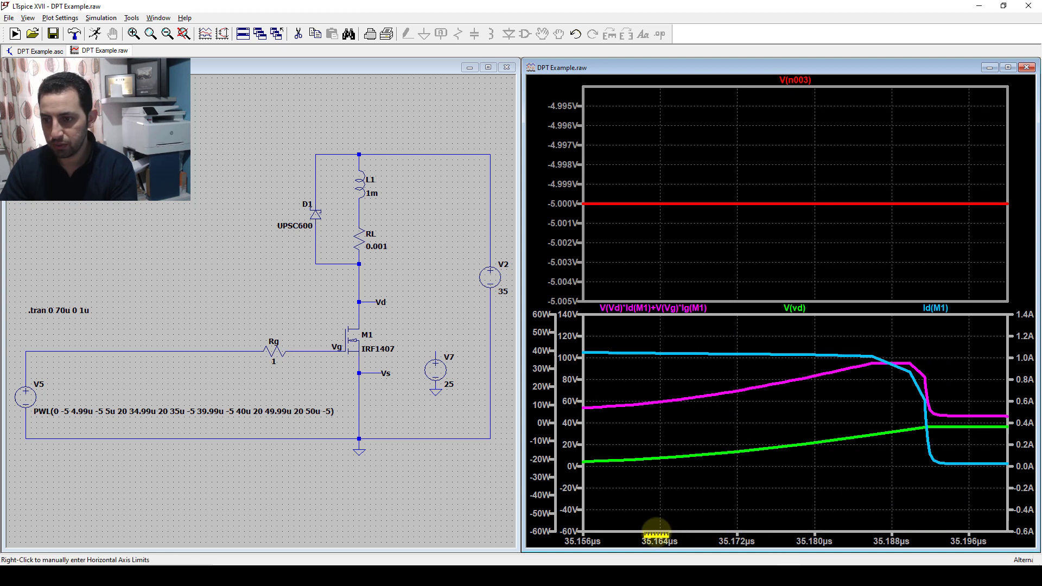
Step: Integrate the power trace over turn-off, reading 759.3nJ, then close the results
{"action": "left_click", "coordinate": [664, 313], "text": "ctrl"}
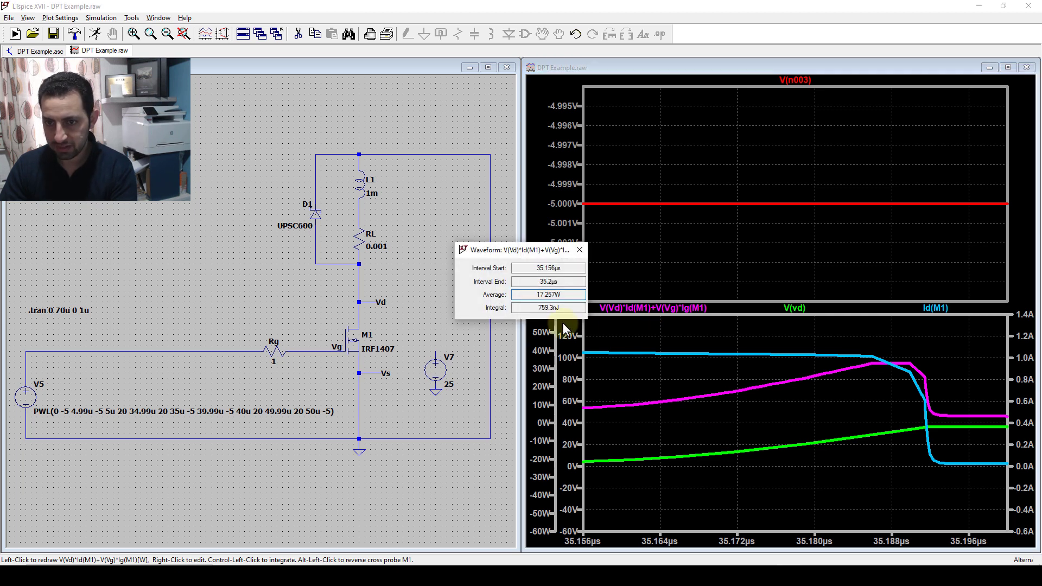
{"action": "left_click_drag", "start_coordinate": [566, 308], "coordinate": [487, 306]}
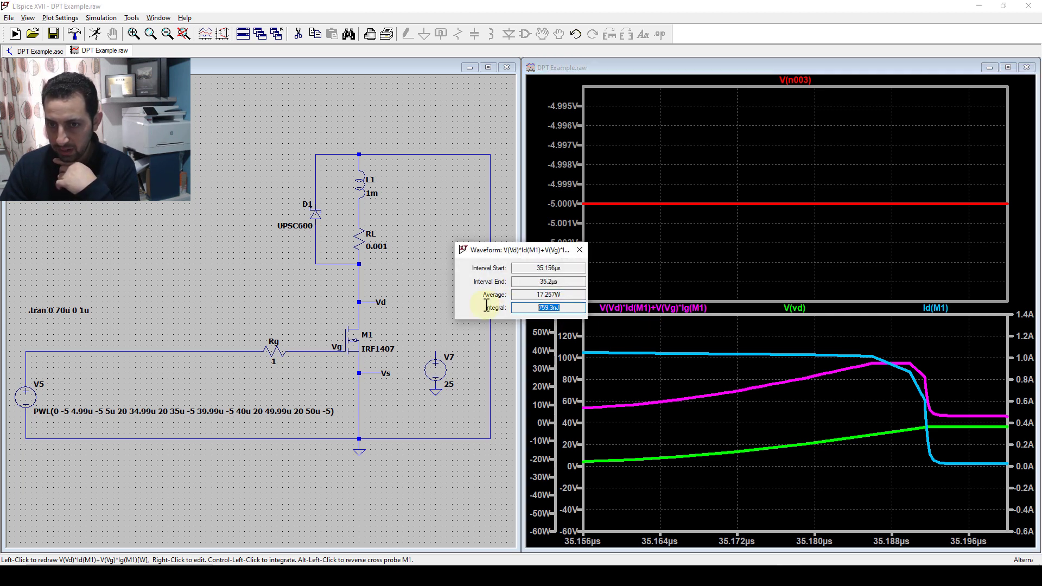
{"action": "left_click", "coordinate": [544, 309]}
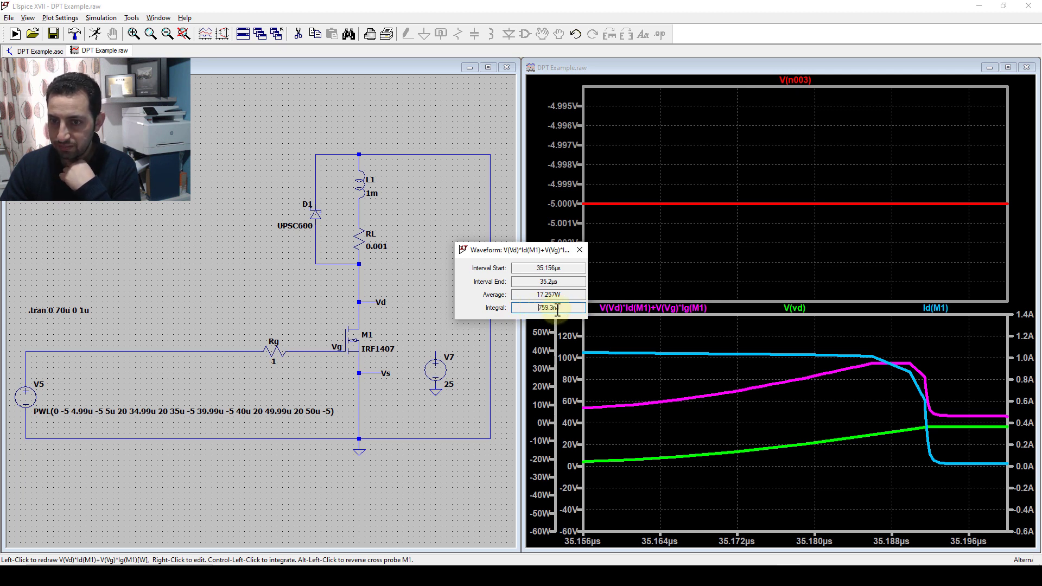
{"action": "left_click", "coordinate": [579, 250]}
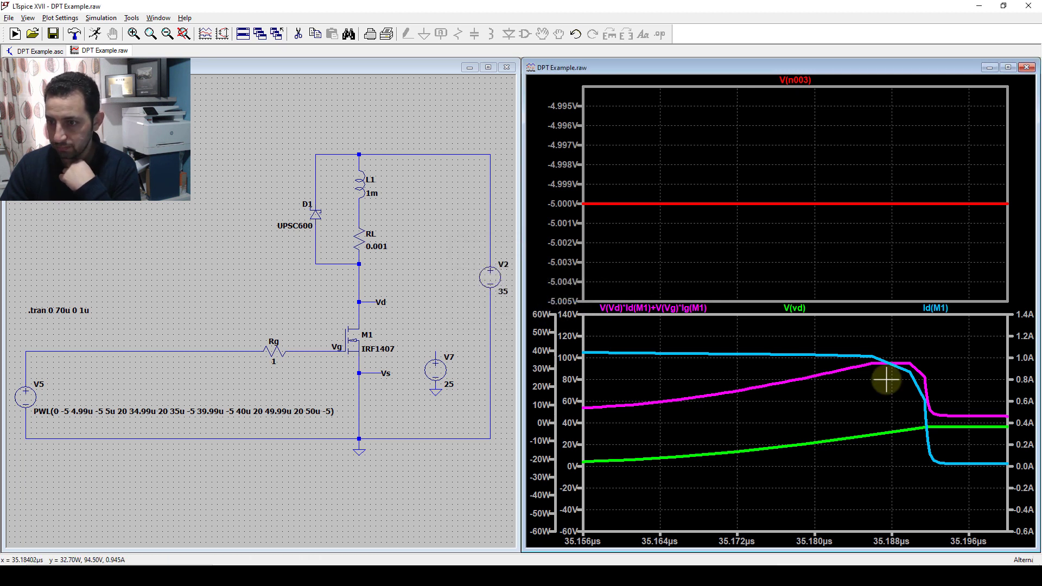
{"action": "right_click", "coordinate": [742, 374]}
Step: Fit to 0–70 µs, then zoom via 39.3–42.3 µs onto the 39.99–40.05 µs turn-on
{"action": "left_click", "coordinate": [779, 380]}
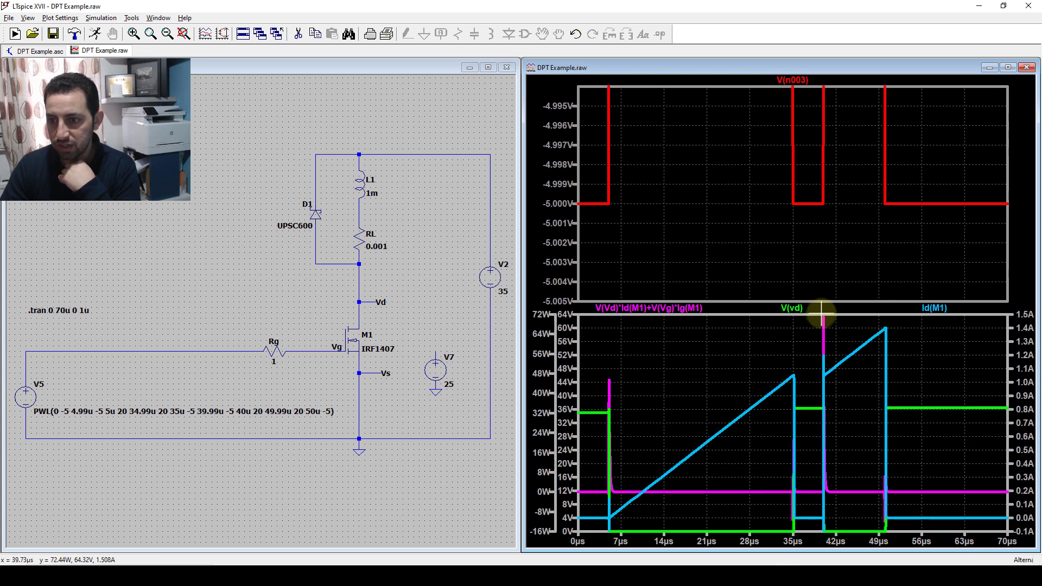
{"action": "left_click_drag", "start_coordinate": [819, 312], "coordinate": [837, 539]}
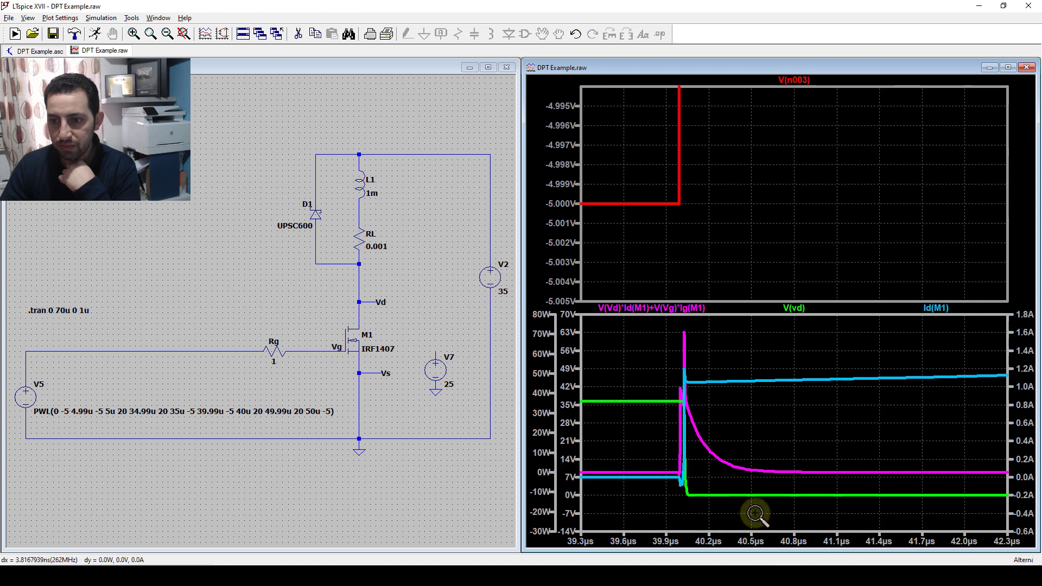
{"action": "left_click_drag", "start_coordinate": [753, 519], "coordinate": [649, 323]}
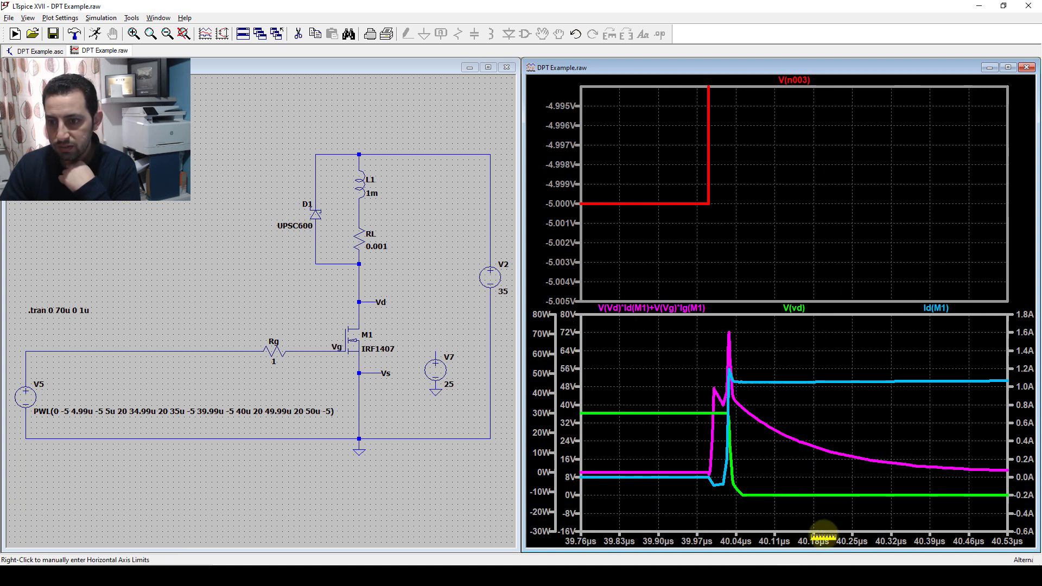
{"action": "left_click_drag", "start_coordinate": [825, 515], "coordinate": [660, 306]}
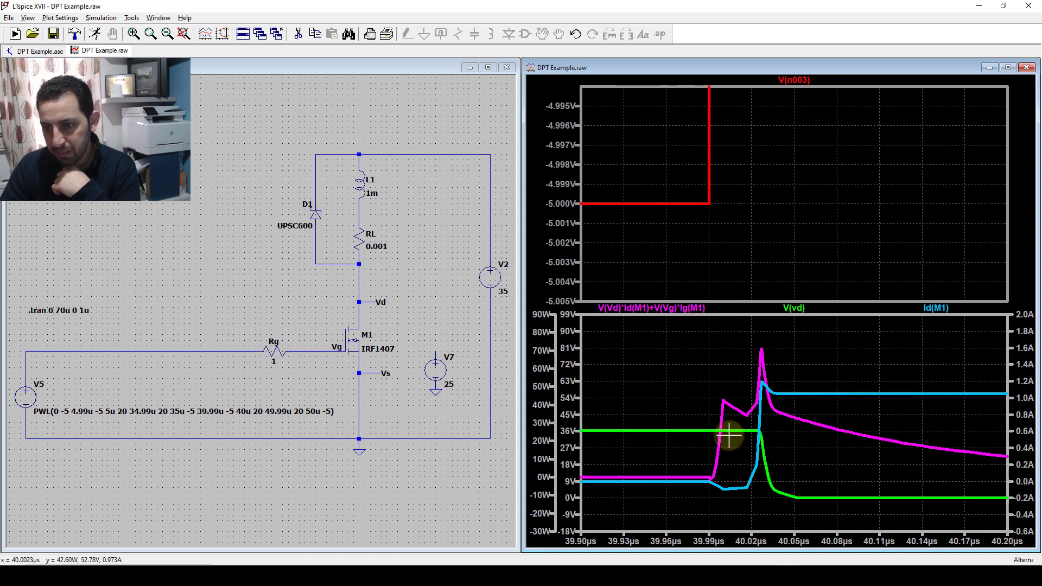
{"action": "left_click_drag", "start_coordinate": [714, 523], "coordinate": [796, 334]}
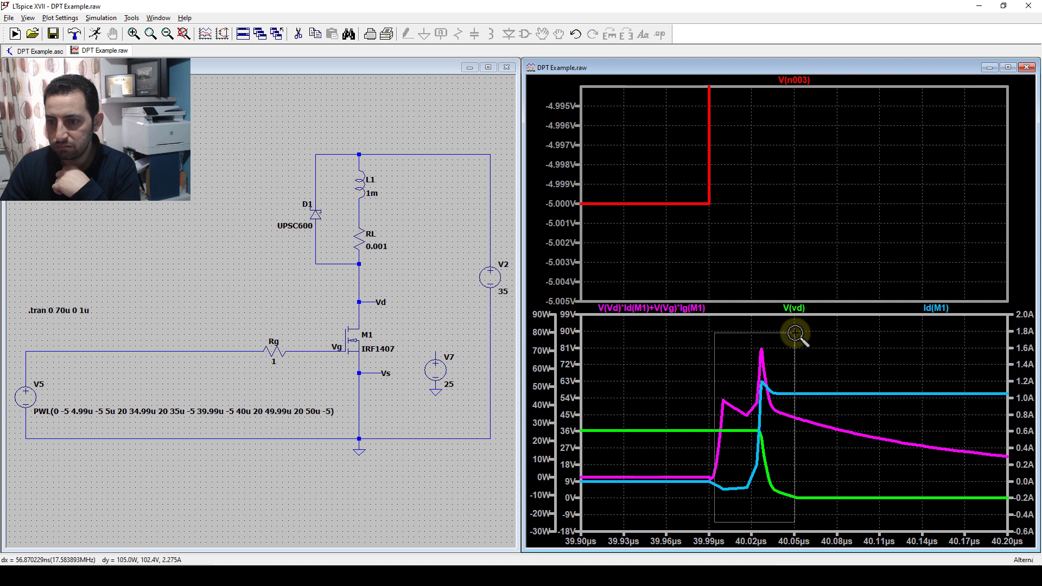
{"action": "left_click_drag", "start_coordinate": [796, 334], "coordinate": [796, 334]}
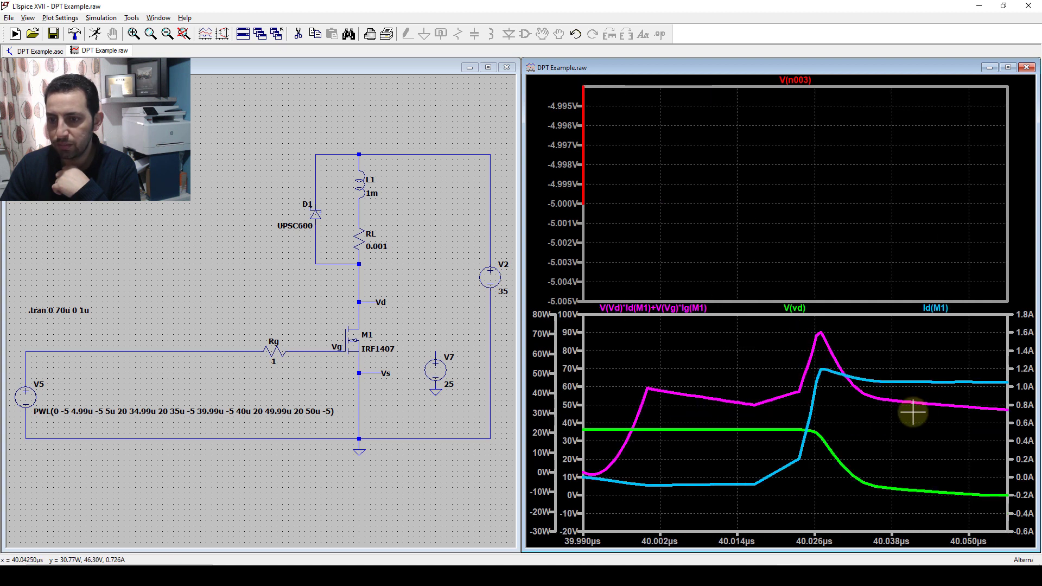
Step: Integrate the power trace over turn-on, reading 2.3334µJ, then close the results
{"action": "left_click", "coordinate": [679, 314], "text": "ctrl"}
{"action": "double_click", "coordinate": [567, 307]}
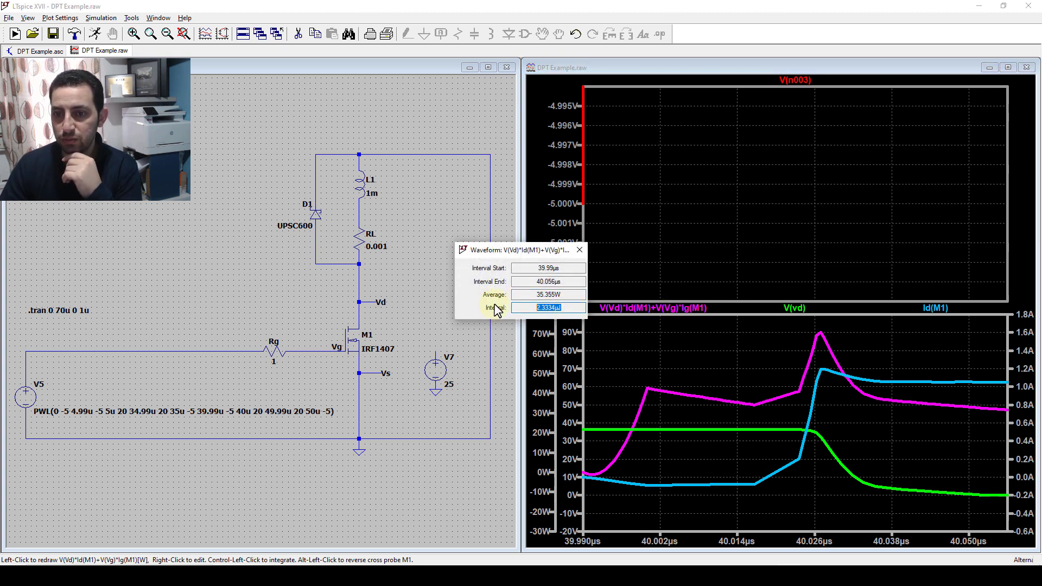
{"action": "left_click", "coordinate": [580, 249]}
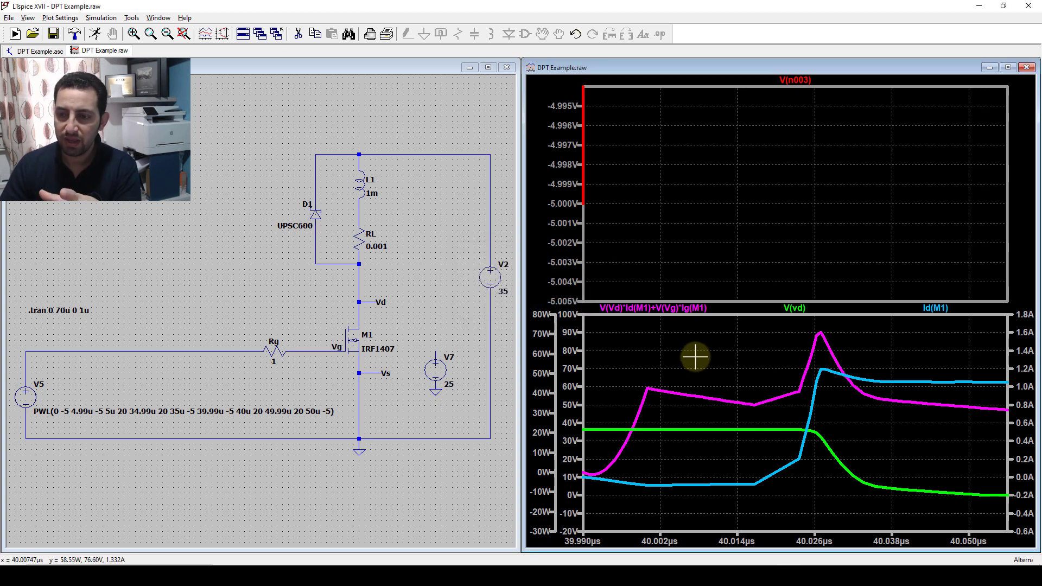
{"action": "right_click", "coordinate": [728, 360]}
Step: Zoom around 36.8–41.2 µs onto the 40 µs turn-on, then fit back to 0–70 µs
{"action": "left_click", "coordinate": [752, 372]}
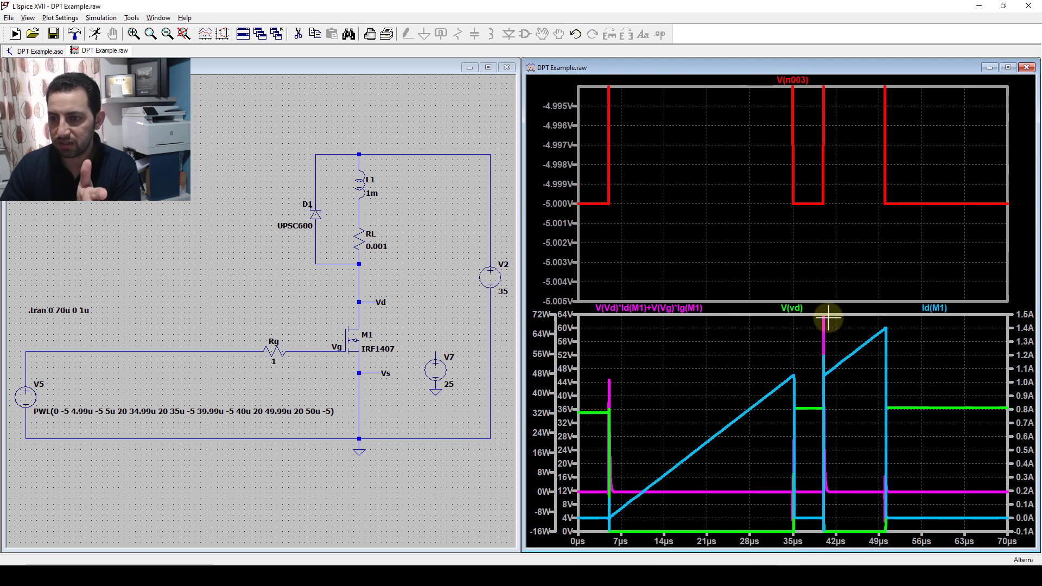
{"action": "left_click_drag", "start_coordinate": [829, 319], "coordinate": [803, 541]}
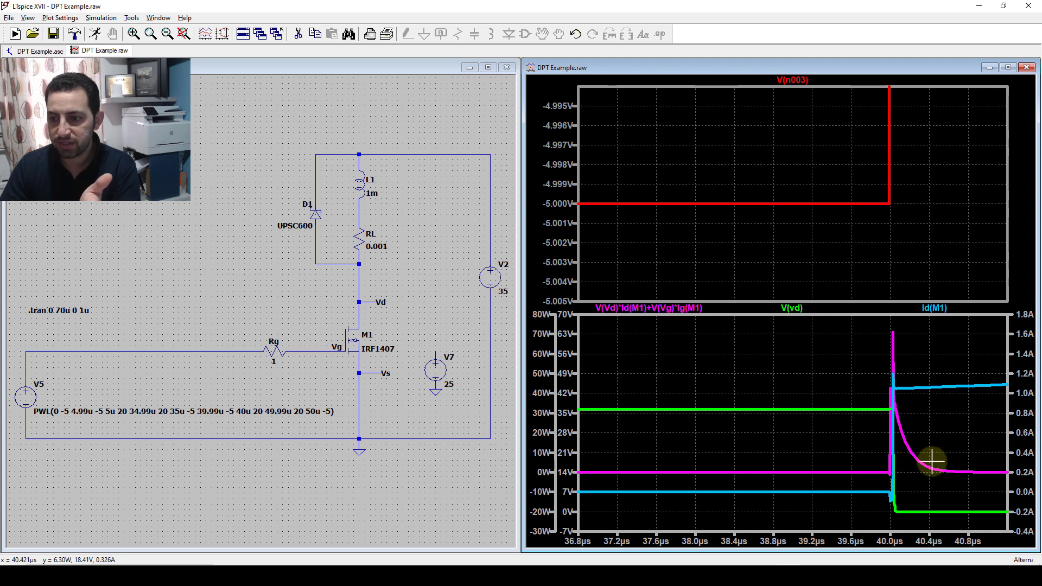
{"action": "left_click_drag", "start_coordinate": [913, 524], "coordinate": [782, 538]}
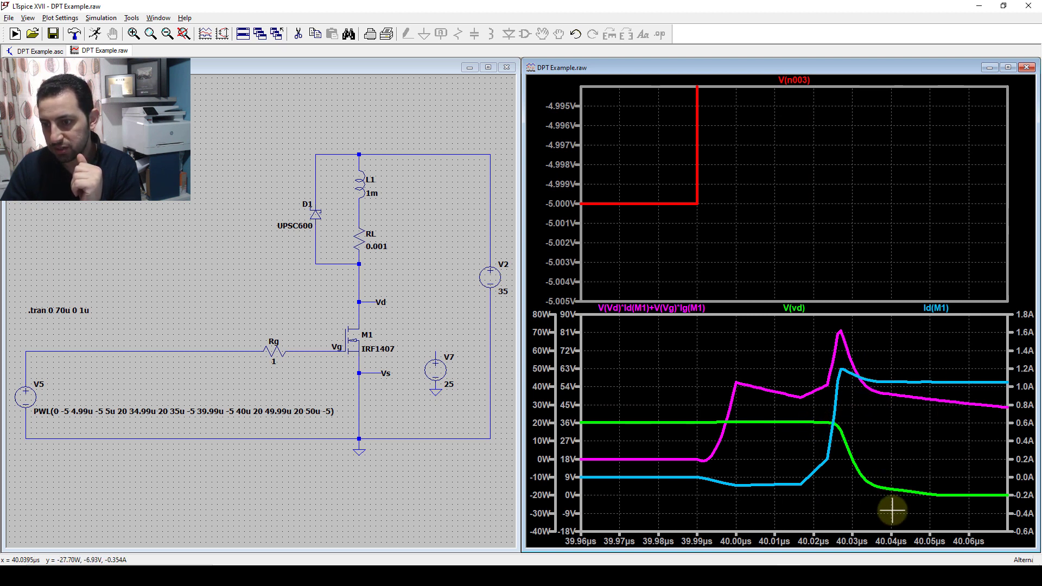
{"action": "left_click_drag", "start_coordinate": [893, 511], "coordinate": [813, 324]}
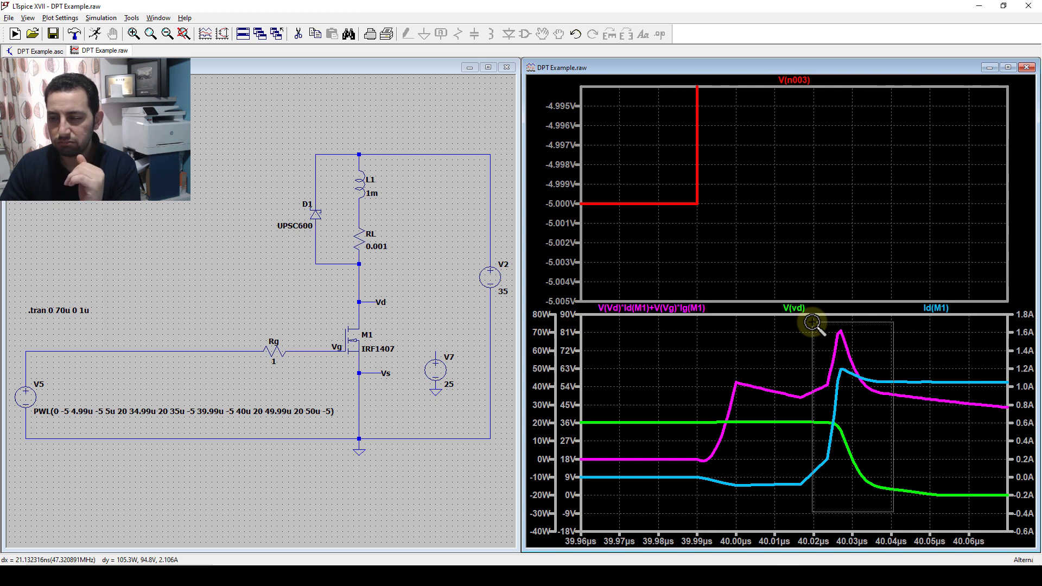
{"action": "key", "text": "Escape"}
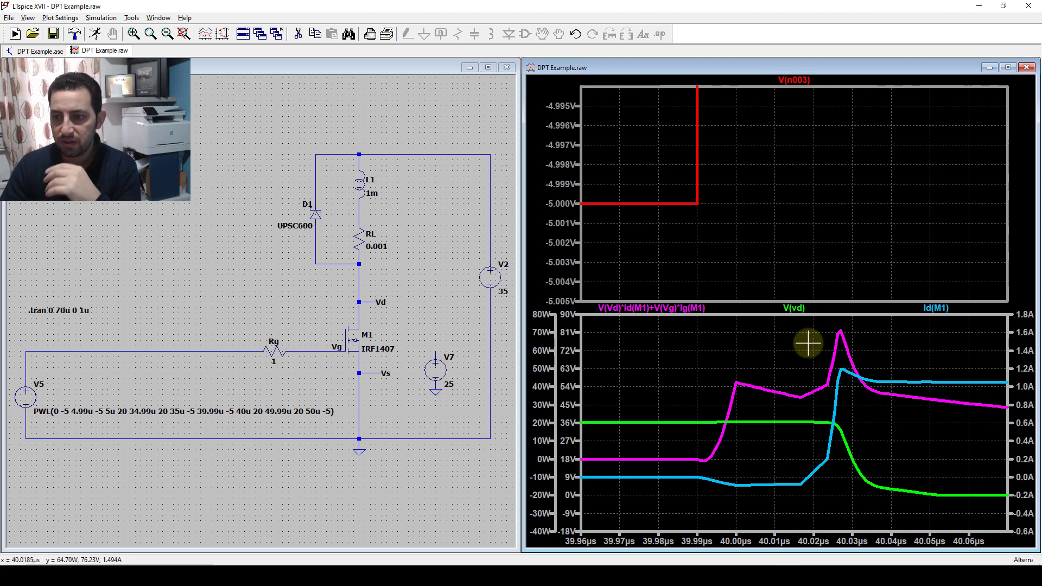
{"action": "right_click", "coordinate": [730, 344]}
{"action": "left_click", "coordinate": [752, 350]}
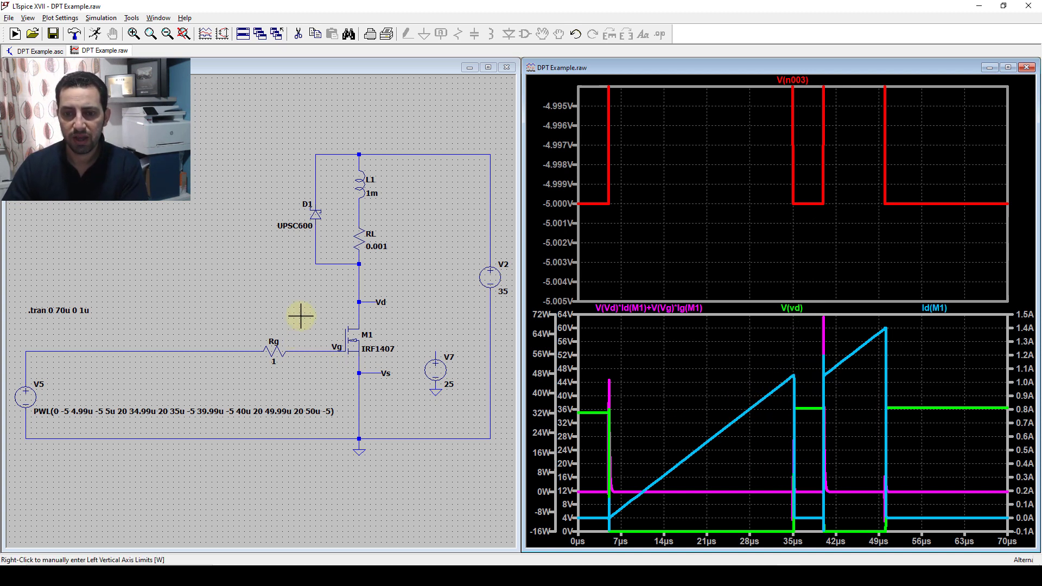
Step: Return to the circuit schematic and select the Cut tool for deleting wires
{"action": "left_click", "coordinate": [286, 300]}
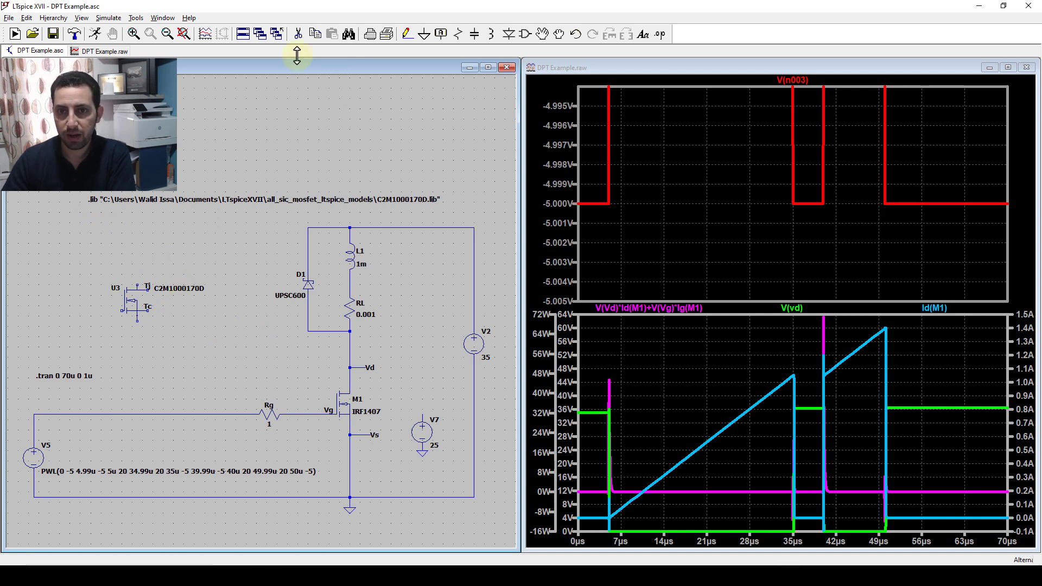
{"action": "left_click", "coordinate": [298, 33]}
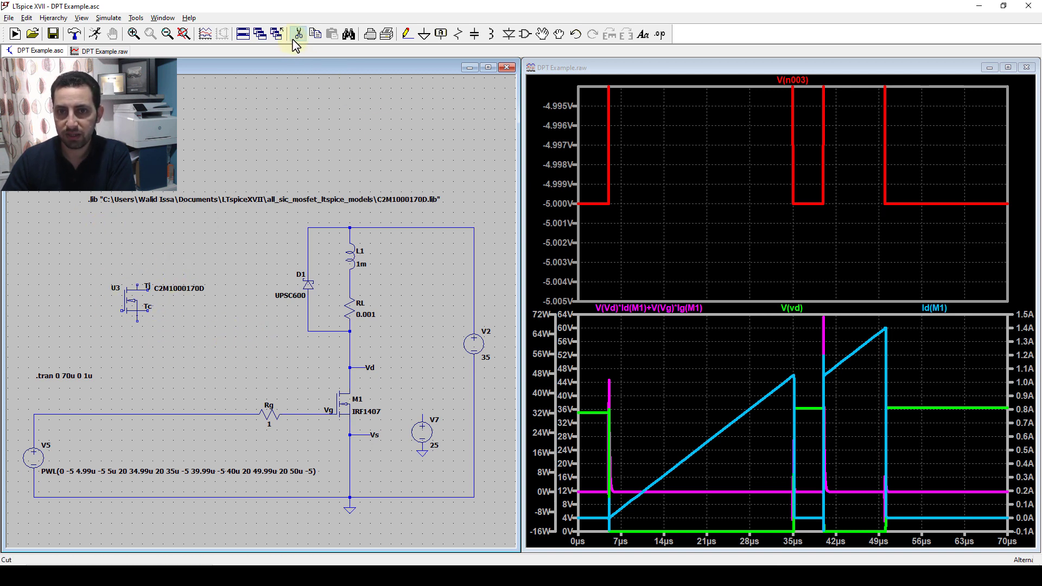
Step: Cut M1's gate, drain and source wires and move M1 aside to the top right
{"action": "left_click", "coordinate": [318, 416]}
{"action": "left_click", "coordinate": [349, 383]}
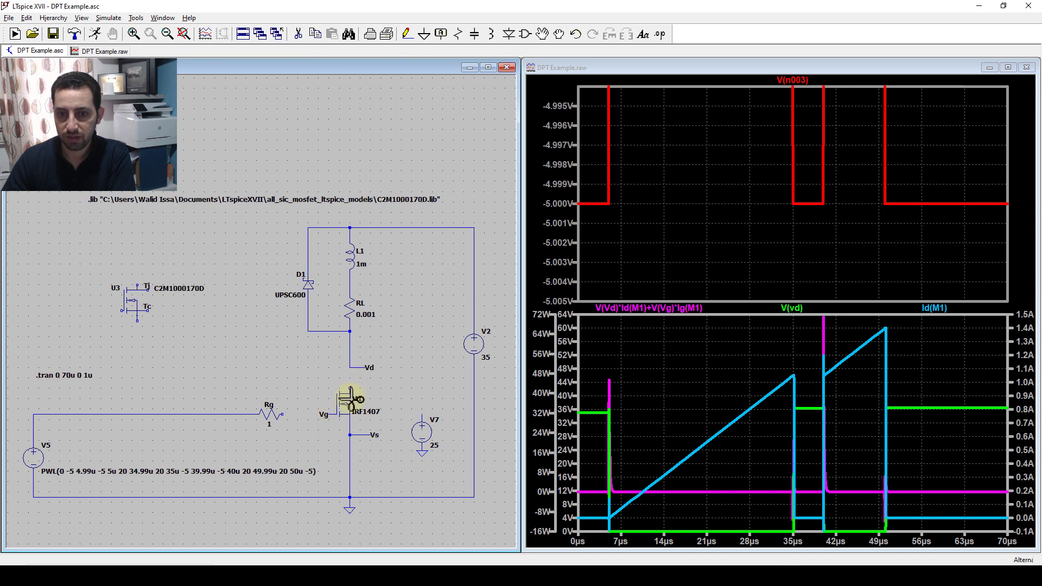
{"action": "left_click", "coordinate": [350, 429]}
{"action": "left_click", "coordinate": [530, 34]}
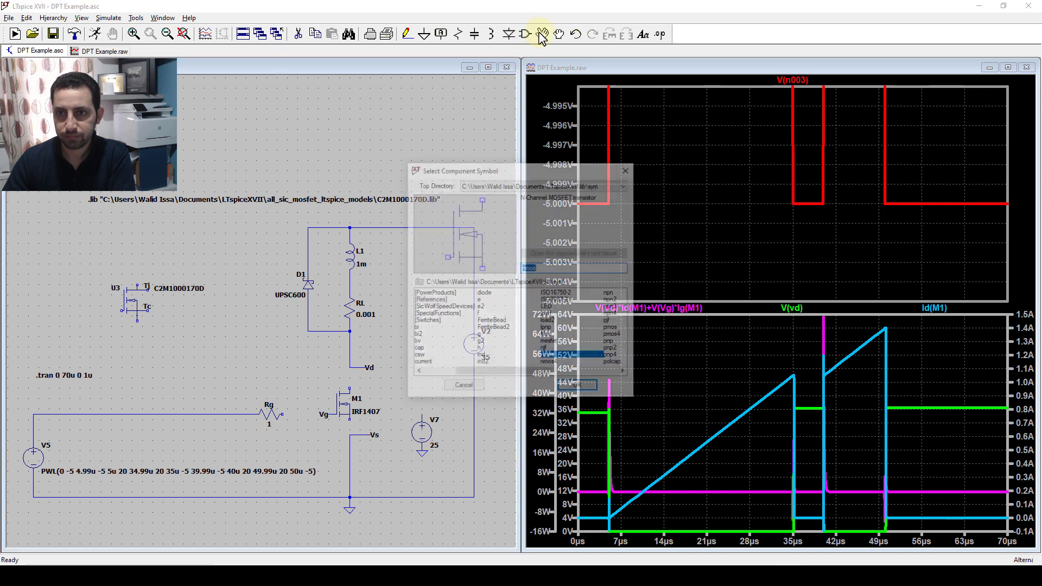
{"action": "key", "text": "Escape"}
{"action": "left_click", "coordinate": [542, 34]}
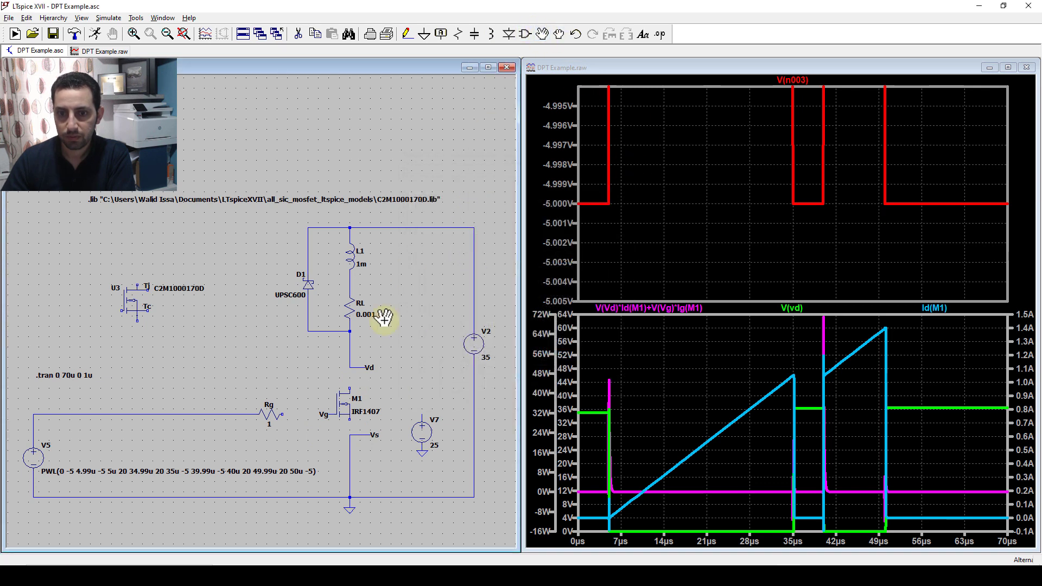
{"action": "left_click", "coordinate": [344, 413]}
{"action": "left_click", "coordinate": [416, 125]}
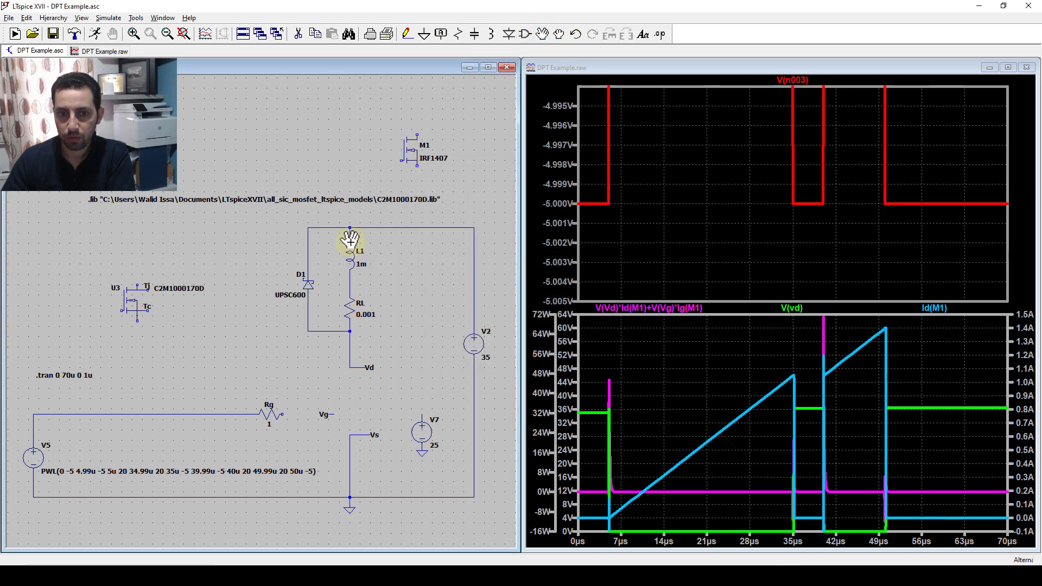
Step: Place U3, mirrored so its gate faces Rg, where M1 used to be
{"action": "left_click", "coordinate": [133, 302]}
{"action": "key", "text": "ctrl+e"}
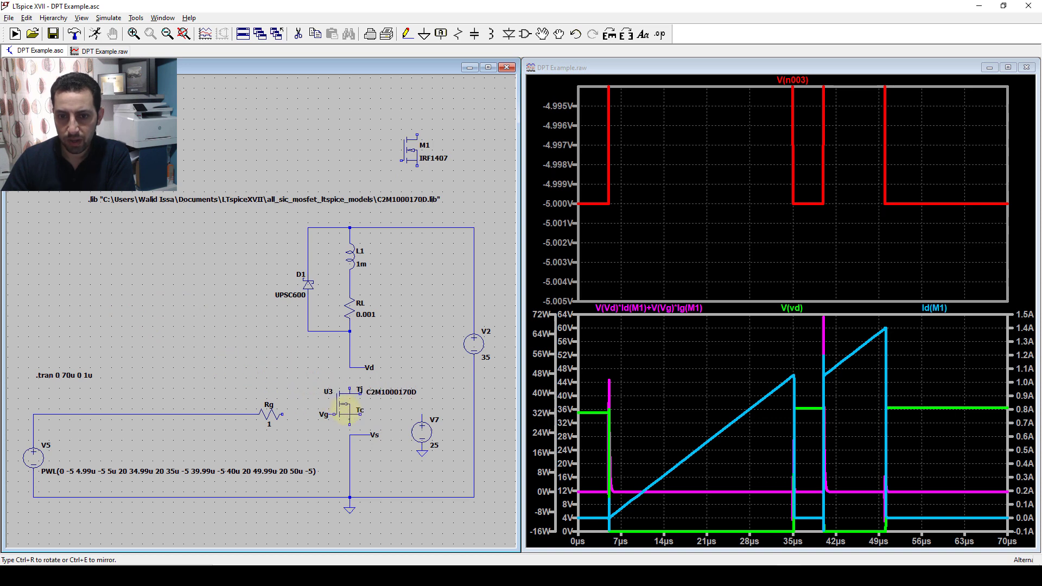
{"action": "left_click", "coordinate": [344, 413]}
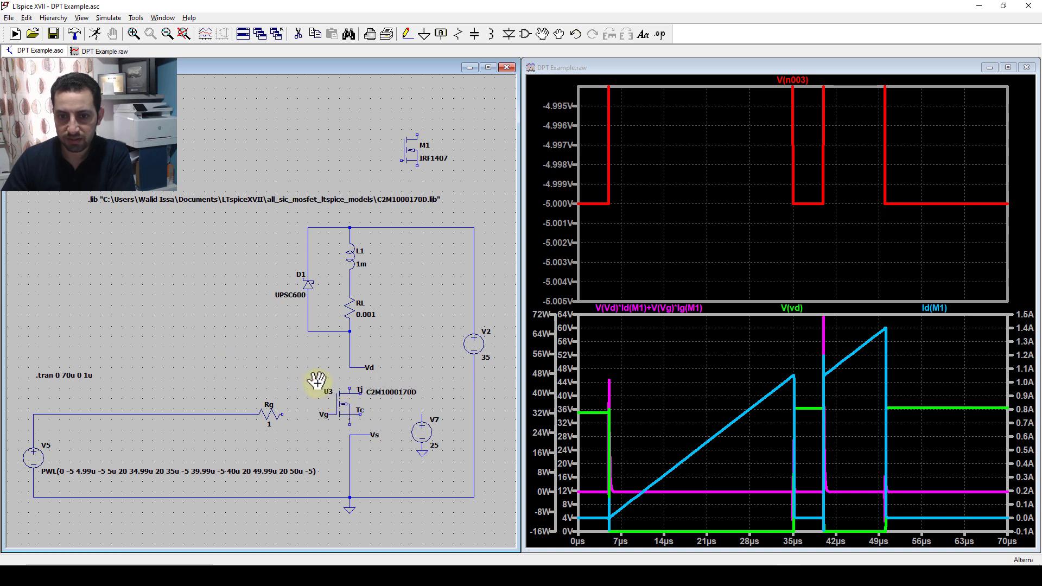
{"action": "scroll", "coordinate": [347, 412], "scroll_direction": "up", "scroll_amount": 2}
{"action": "scroll", "coordinate": [350, 412], "scroll_direction": "up", "scroll_amount": 2}
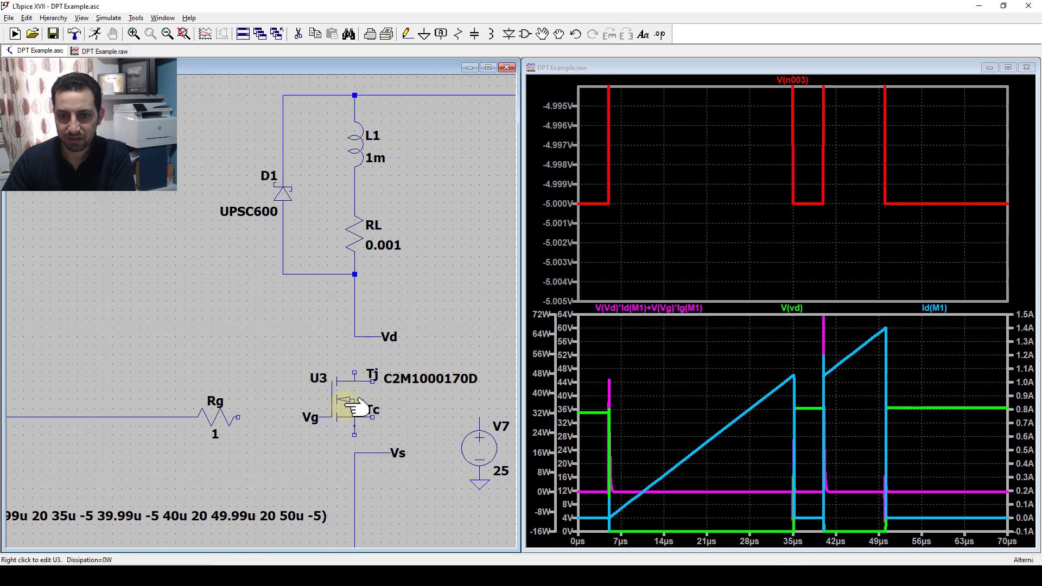
Step: Wire Rg to U3's gate and begin the drain wire toward Vd
{"action": "left_click", "coordinate": [407, 34]}
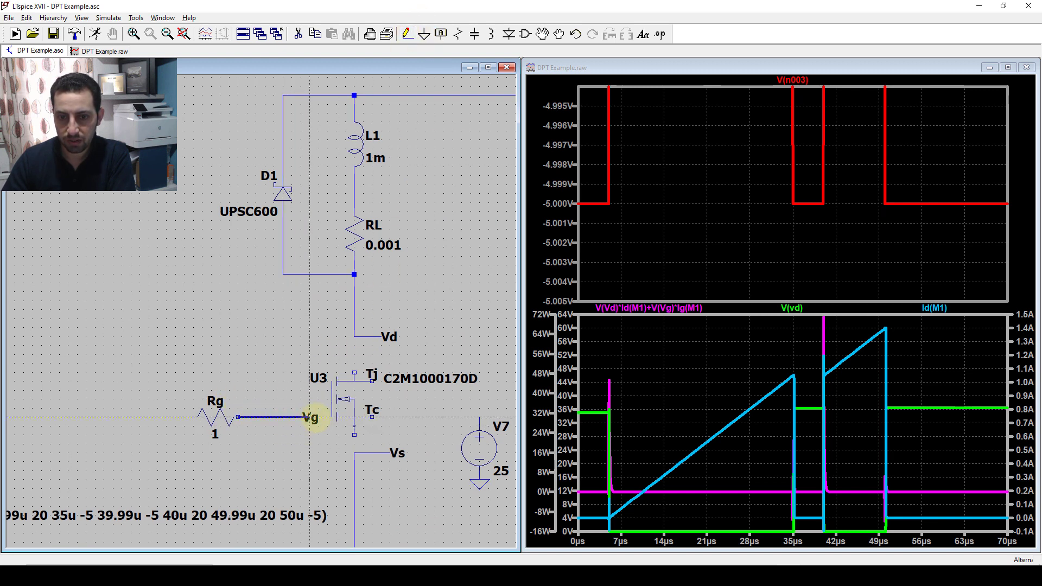
{"action": "left_click", "coordinate": [331, 417]}
{"action": "right_click", "coordinate": [320, 418]}
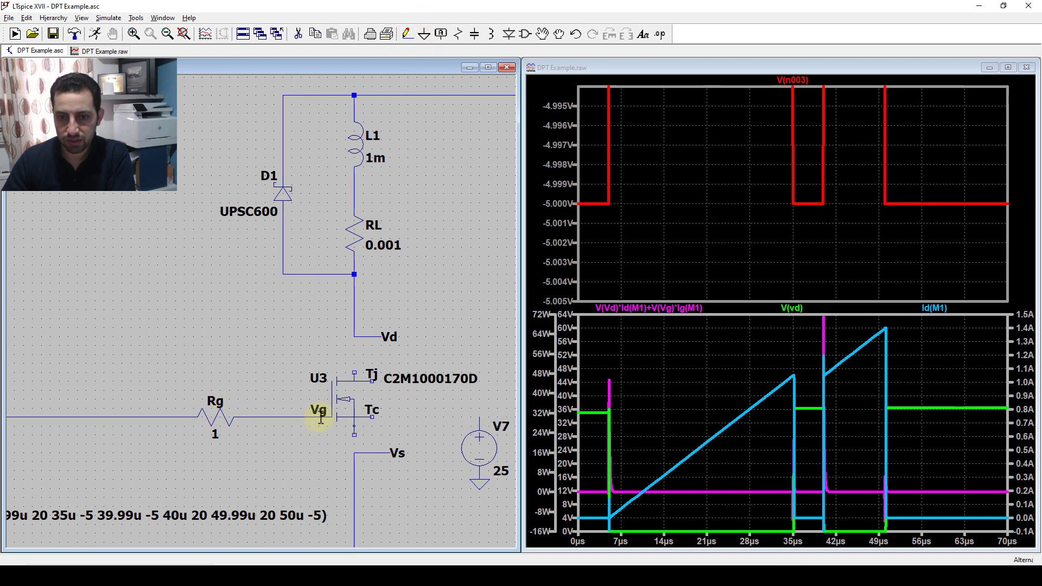
{"action": "left_click", "coordinate": [355, 373]}
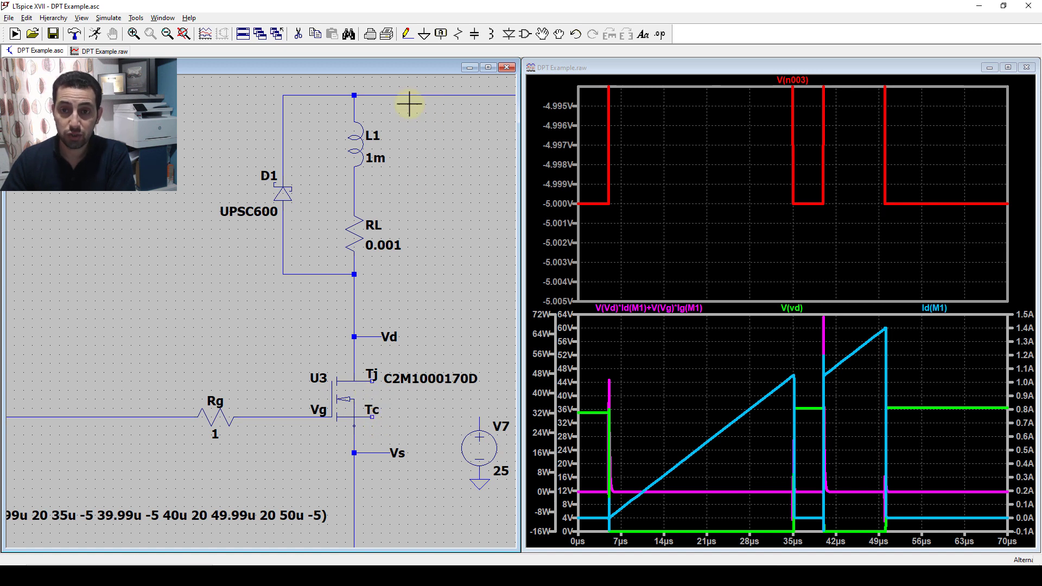
Step: Wire U3's drain to Vd, source to Vs, and Tc pin to the 25 V source V7
{"action": "left_click", "coordinate": [407, 36]}
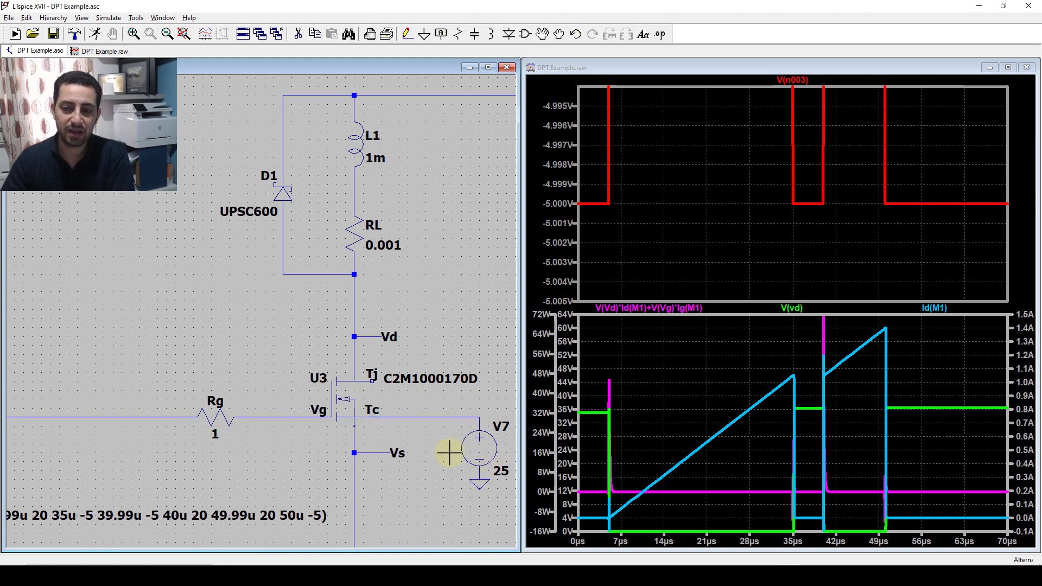
{"action": "right_click", "coordinate": [475, 465]}
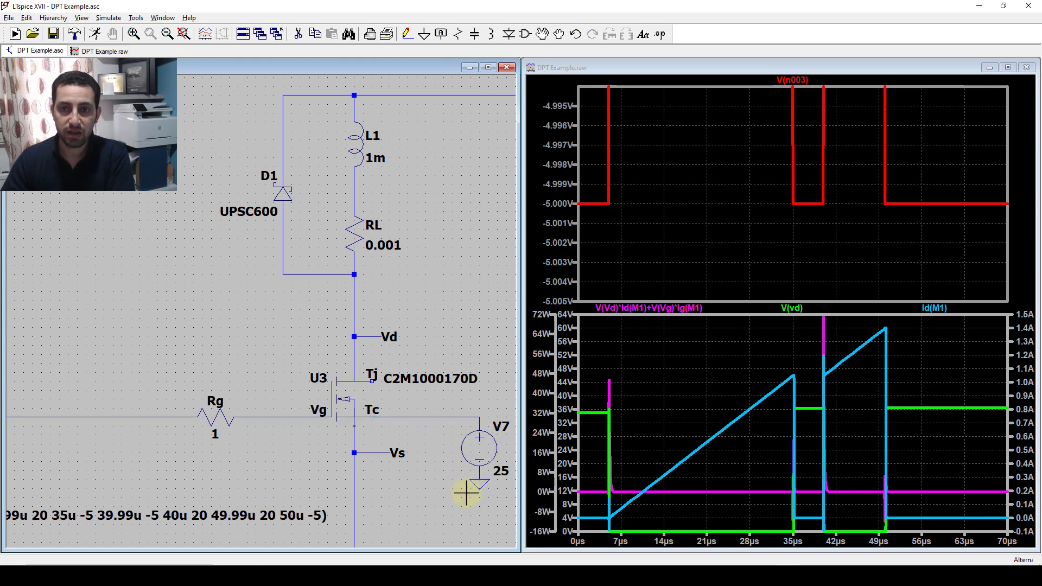
{"action": "left_click_drag", "start_coordinate": [433, 496], "coordinate": [422, 493]}
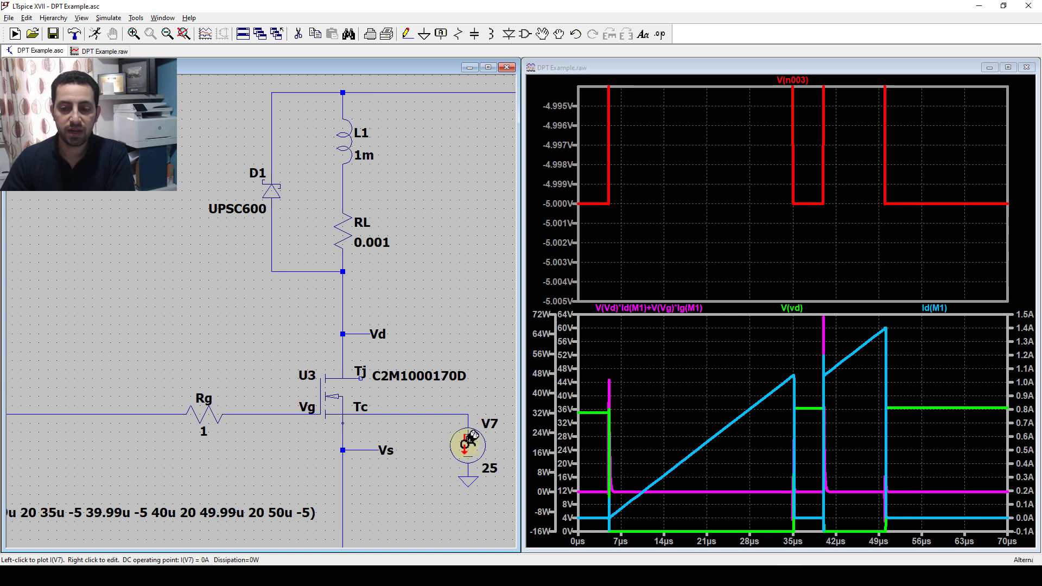
Step: Rerun the double-pulse simulation and dismiss the source/bulk warning about M1
{"action": "scroll", "coordinate": [409, 428], "scroll_direction": "down", "scroll_amount": 4}
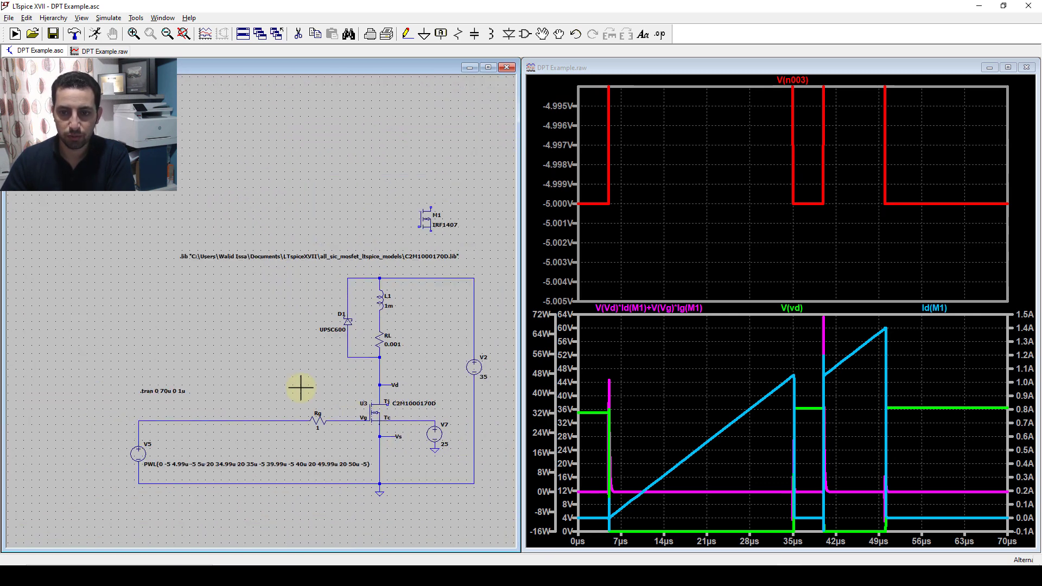
{"action": "scroll", "coordinate": [299, 389], "scroll_direction": "up", "scroll_amount": 1}
{"action": "left_click_drag", "start_coordinate": [268, 358], "coordinate": [253, 356]}
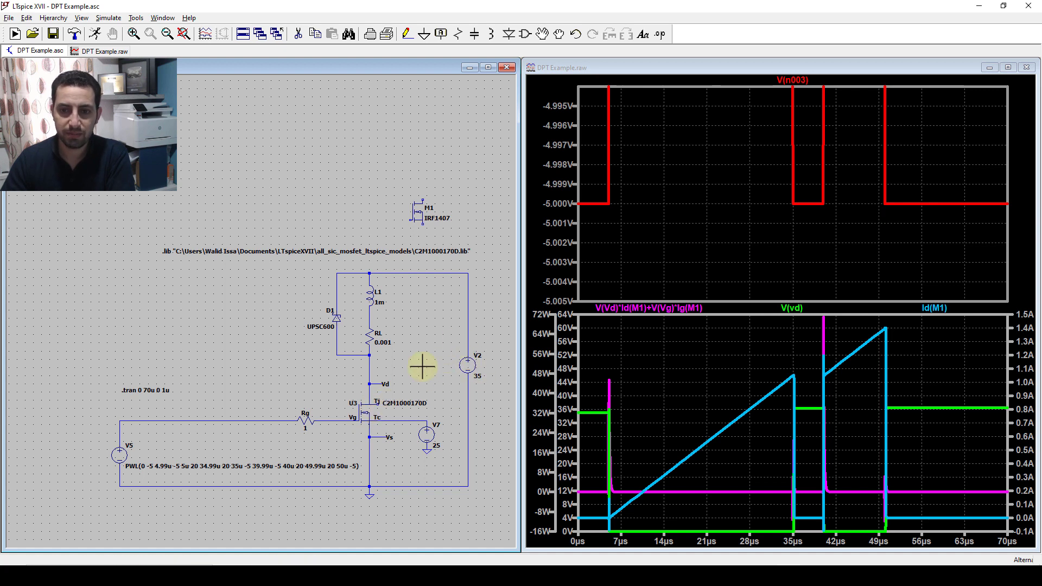
{"action": "scroll", "coordinate": [320, 404], "scroll_direction": "up", "scroll_amount": 1}
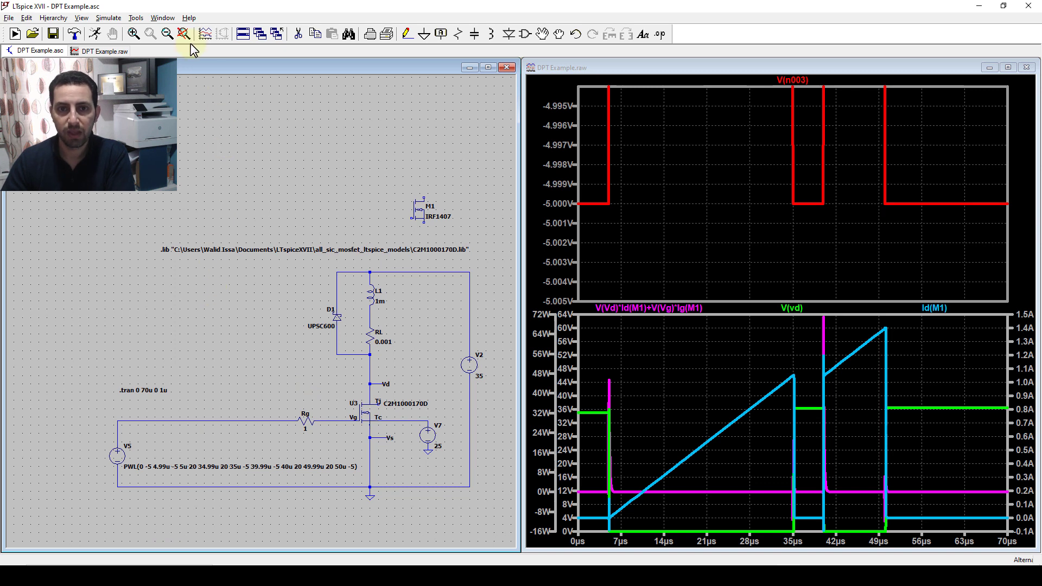
{"action": "left_click", "coordinate": [91, 38]}
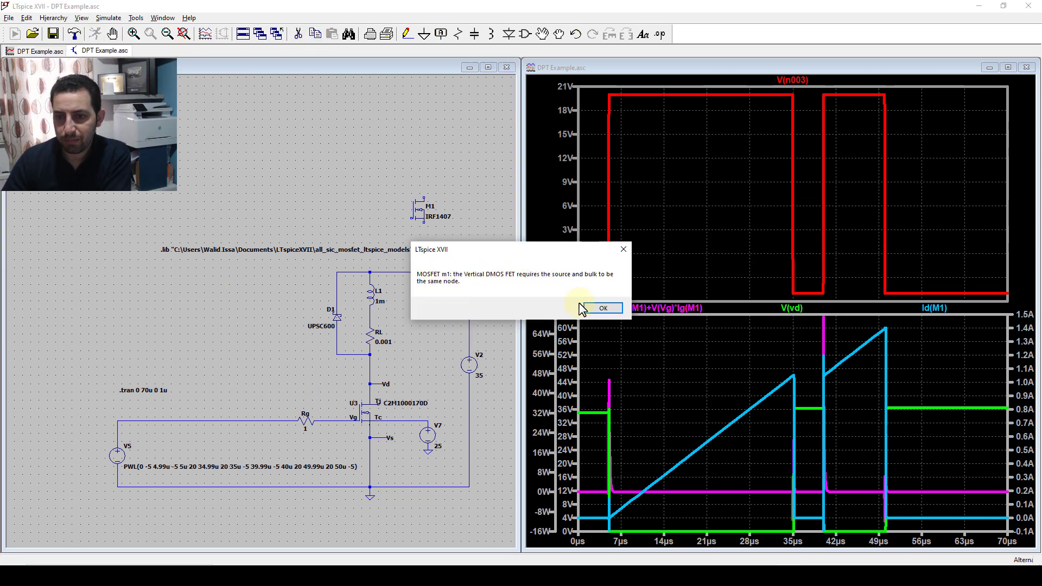
{"action": "left_click", "coordinate": [600, 308]}
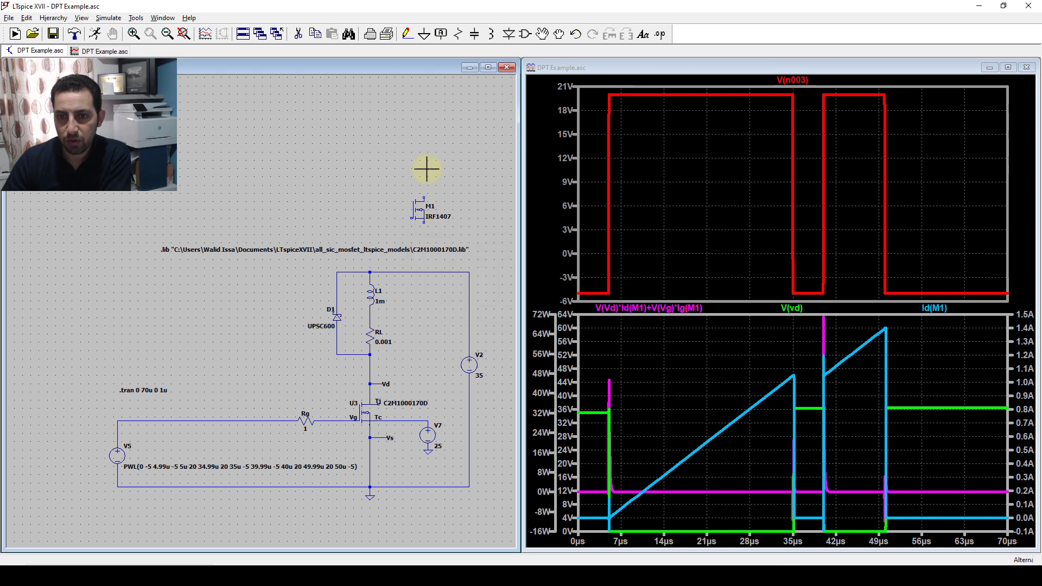
{"action": "left_click", "coordinate": [298, 34]}
Step: Delete the IRF1407 transistor M1, rerun, and probe the V5–Rg wire voltage
{"action": "left_click", "coordinate": [426, 208]}
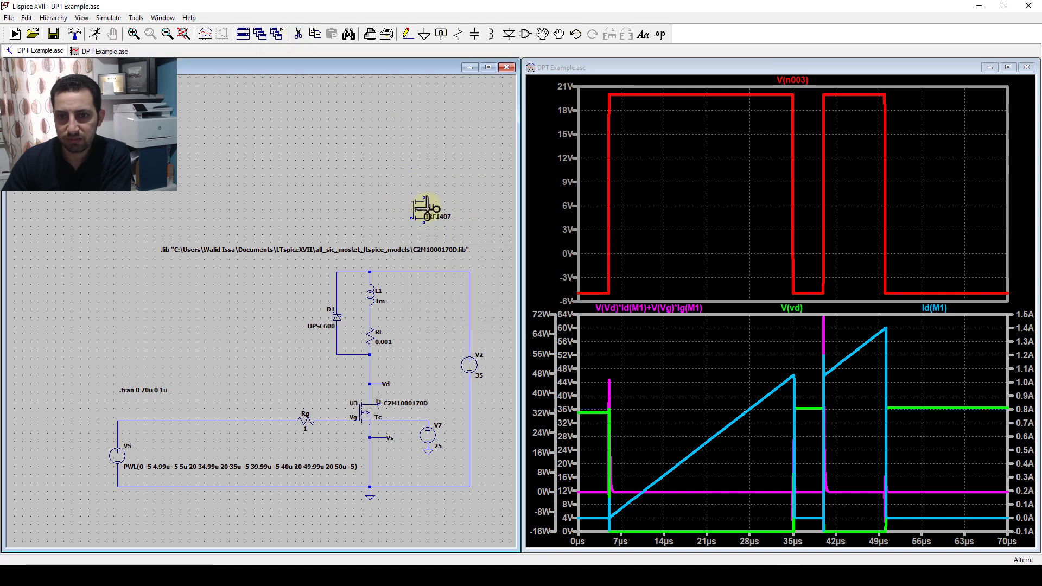
{"action": "left_click", "coordinate": [95, 33]}
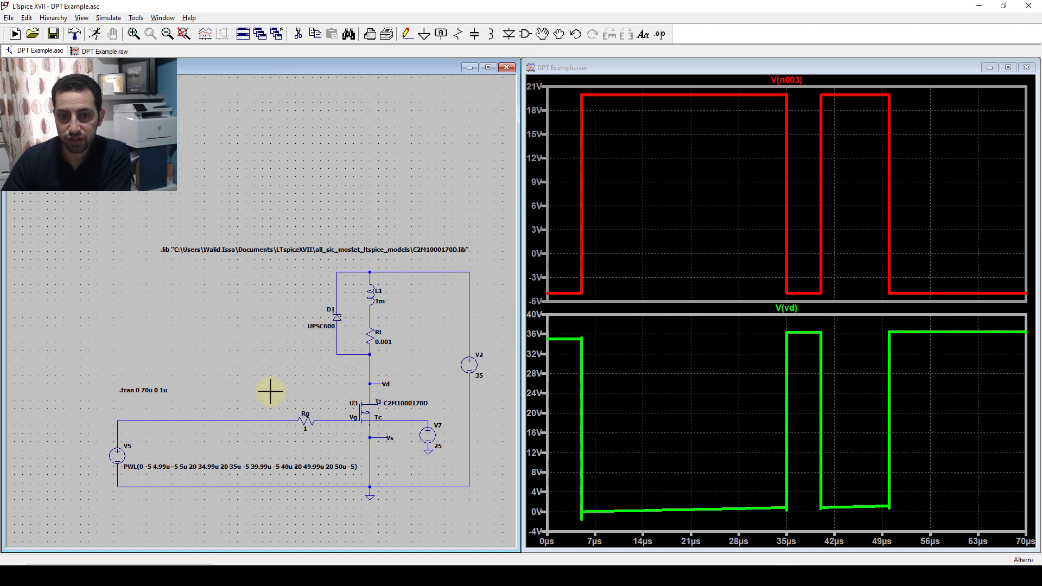
{"action": "left_click", "coordinate": [635, 223]}
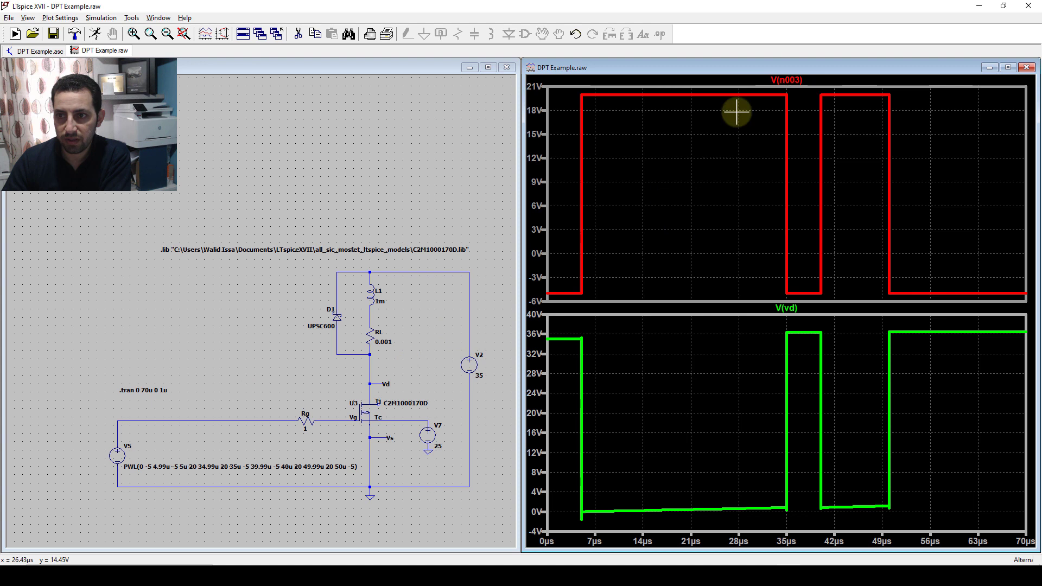
{"action": "left_click", "coordinate": [218, 409]}
{"action": "left_click", "coordinate": [222, 420]}
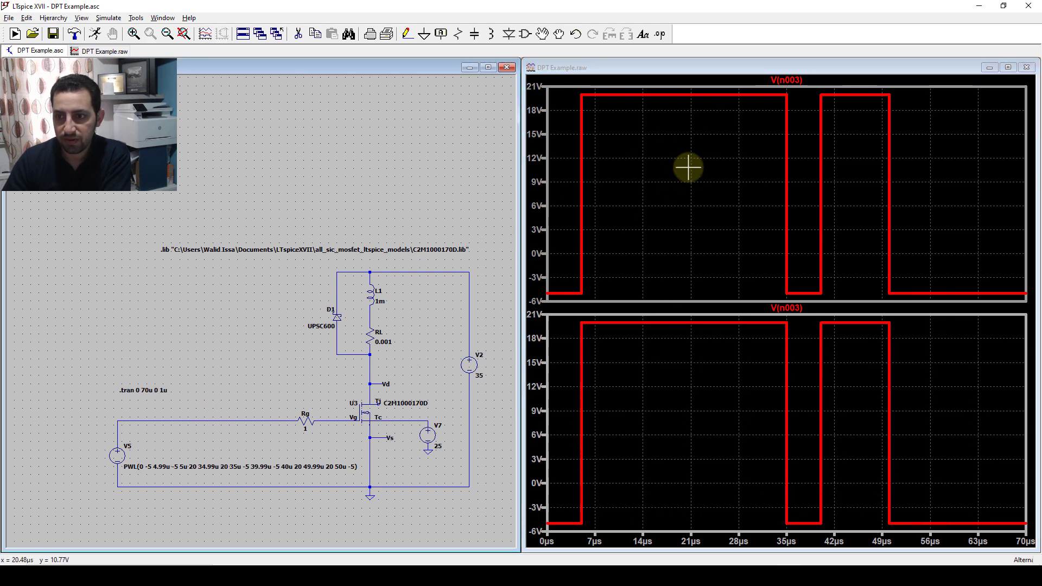
{"action": "left_click", "coordinate": [718, 165]}
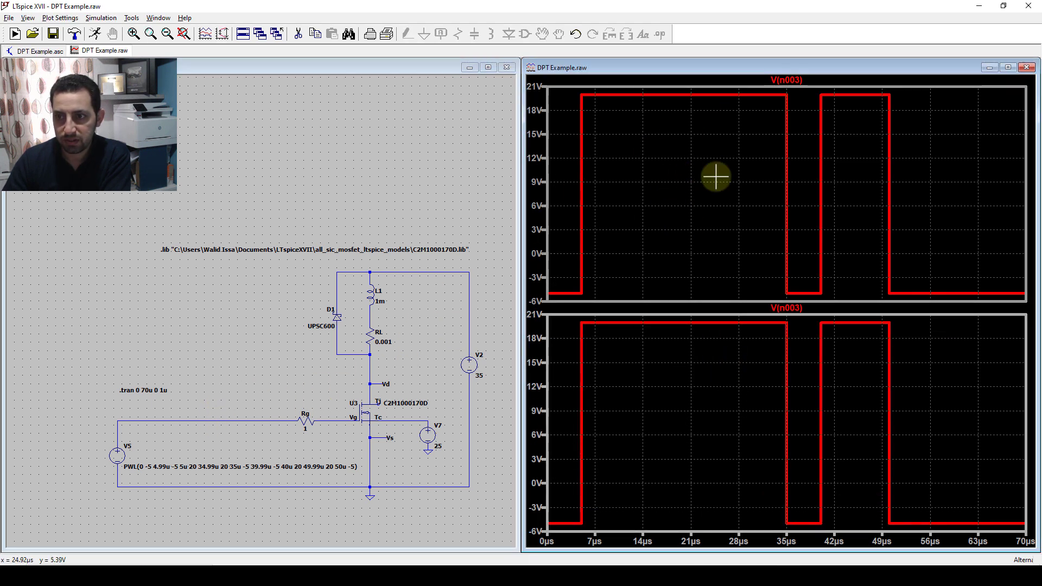
{"action": "left_click", "coordinate": [228, 420]}
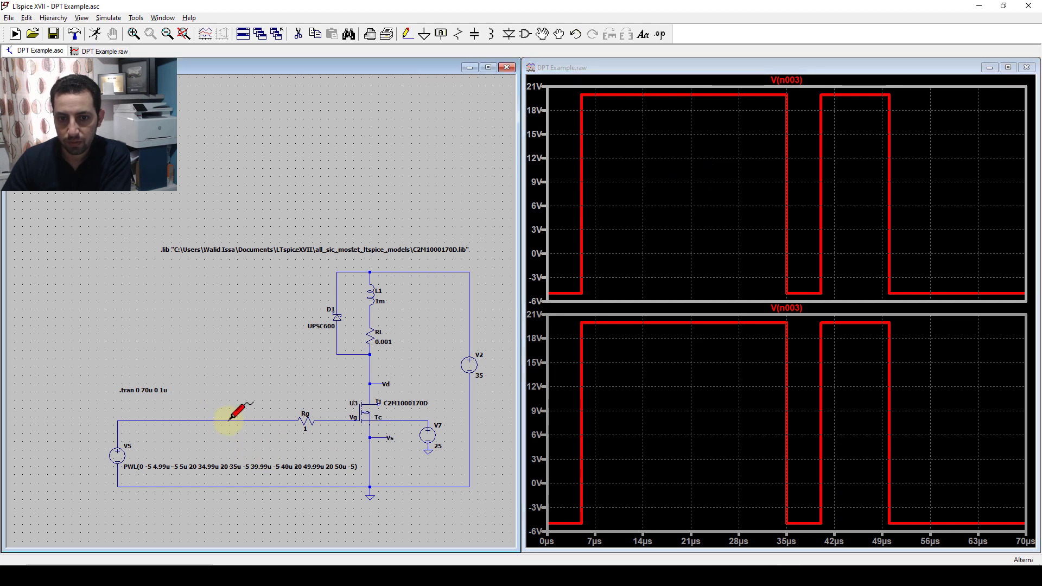
{"action": "left_click", "coordinate": [711, 368]}
Step: Remove the lower plot pane and add an empty pane above V(n003)
{"action": "right_click", "coordinate": [681, 373]}
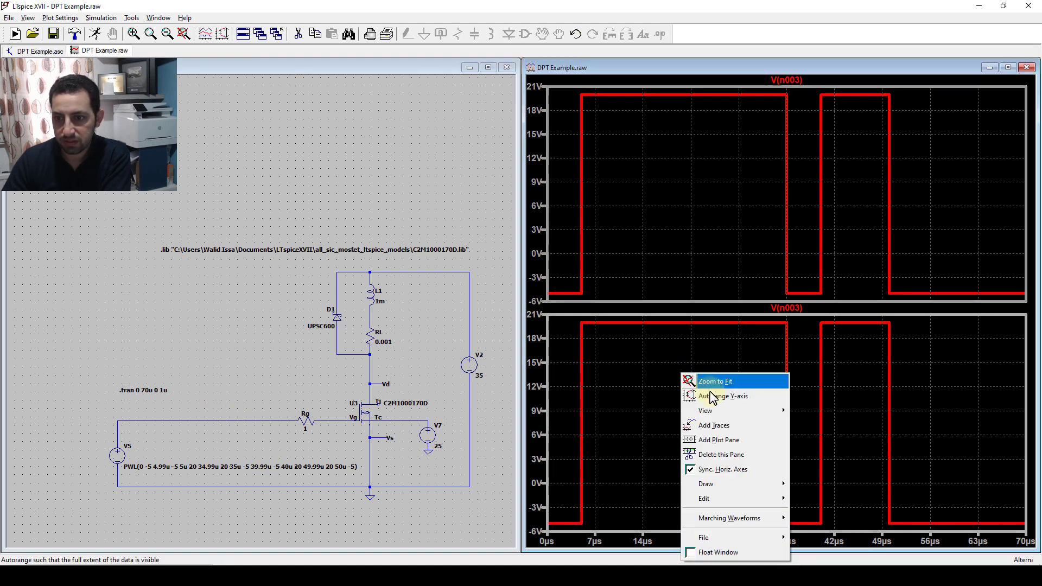
{"action": "left_click", "coordinate": [722, 455]}
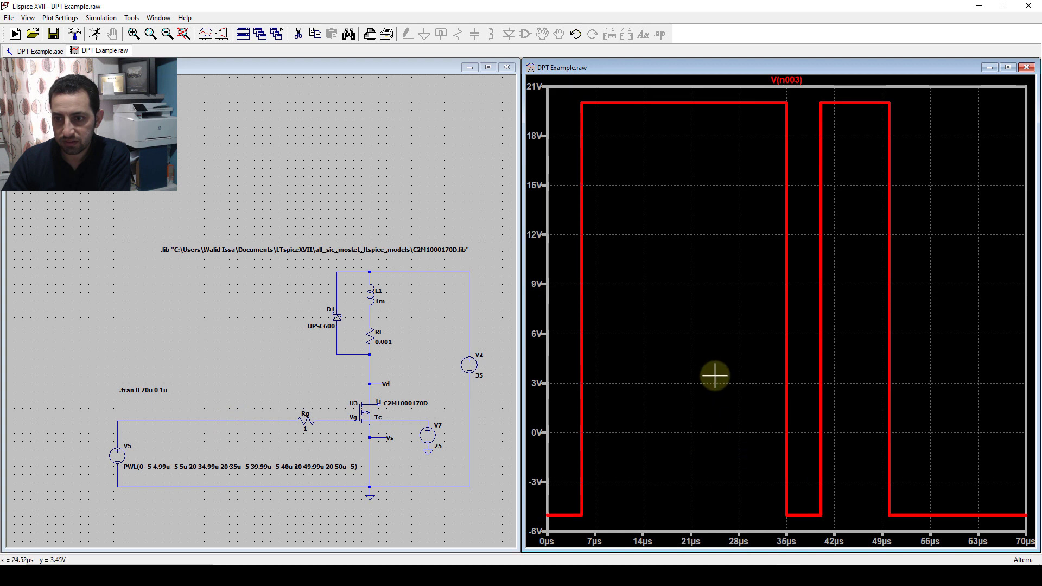
{"action": "right_click", "coordinate": [711, 374]}
{"action": "left_click", "coordinate": [736, 424]}
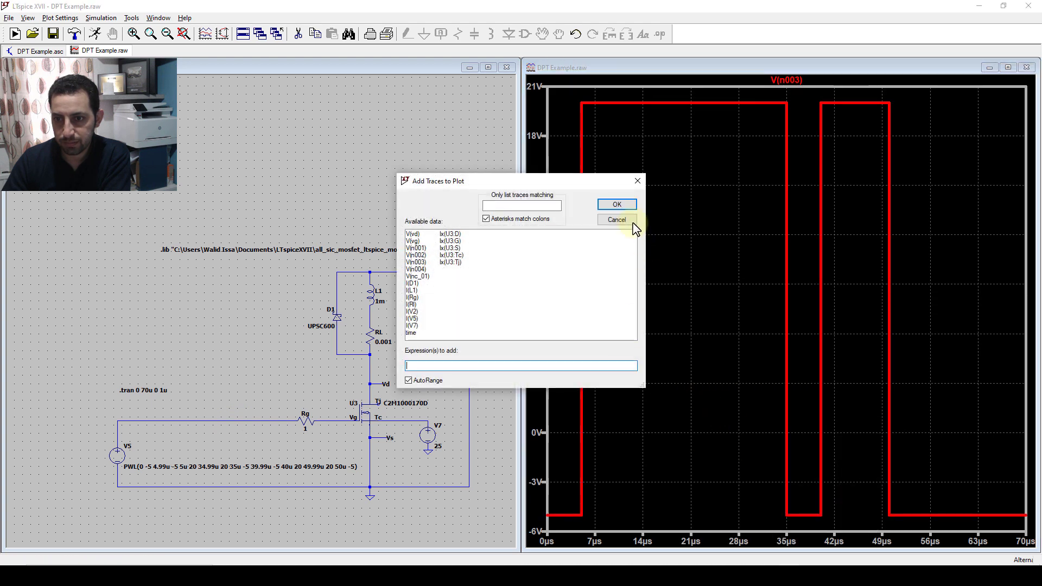
{"action": "left_click", "coordinate": [619, 220]}
{"action": "right_click", "coordinate": [667, 237]}
{"action": "left_click", "coordinate": [705, 311]}
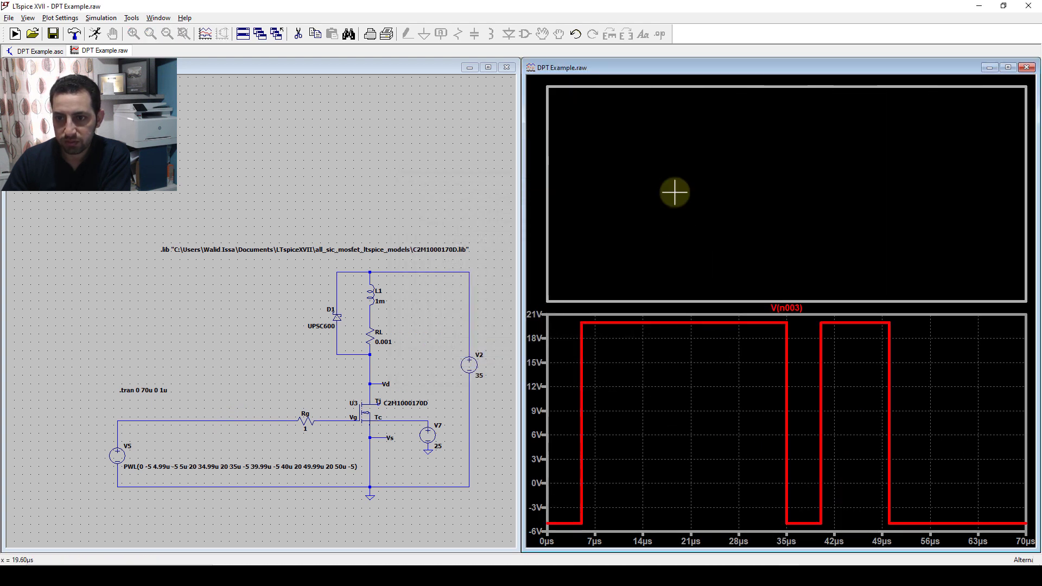
{"action": "left_click", "coordinate": [426, 347]}
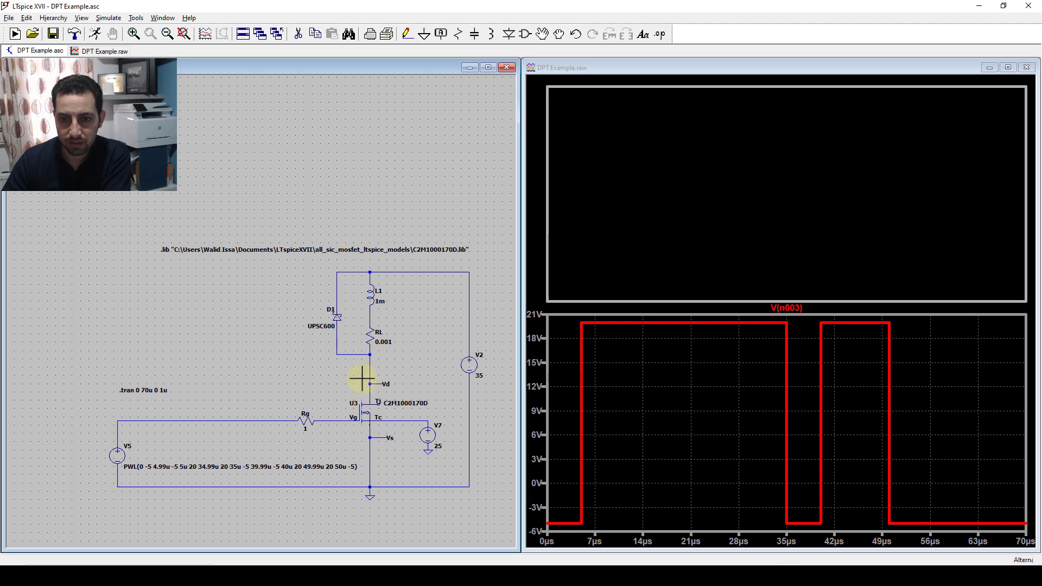
Step: Plot V(vd) and Ix(U3:D) in the new pane by probing Vd and U3's drain
{"action": "left_click_drag", "start_coordinate": [371, 447], "coordinate": [371, 447]}
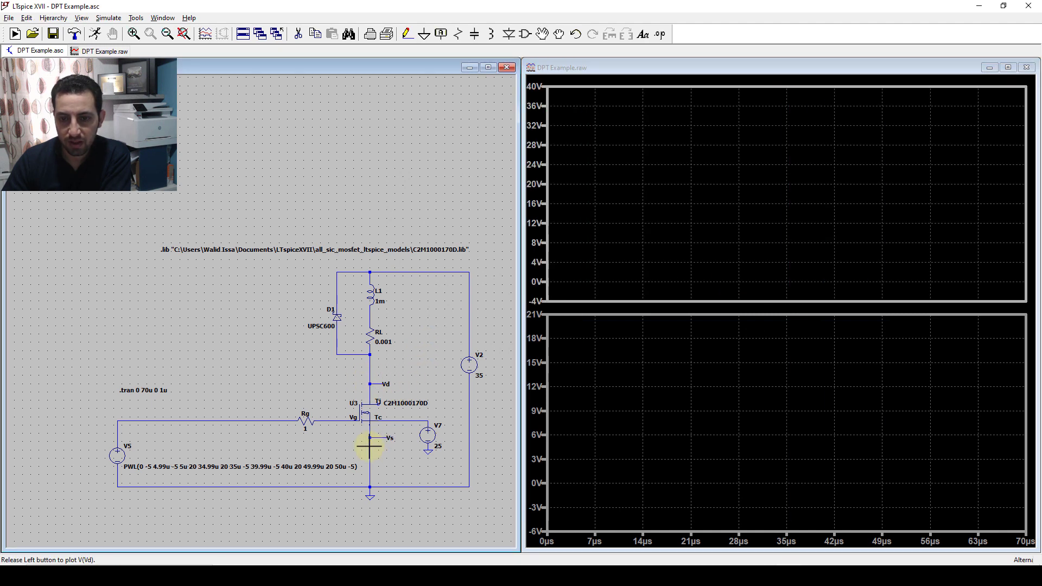
{"action": "left_click", "coordinate": [376, 394]}
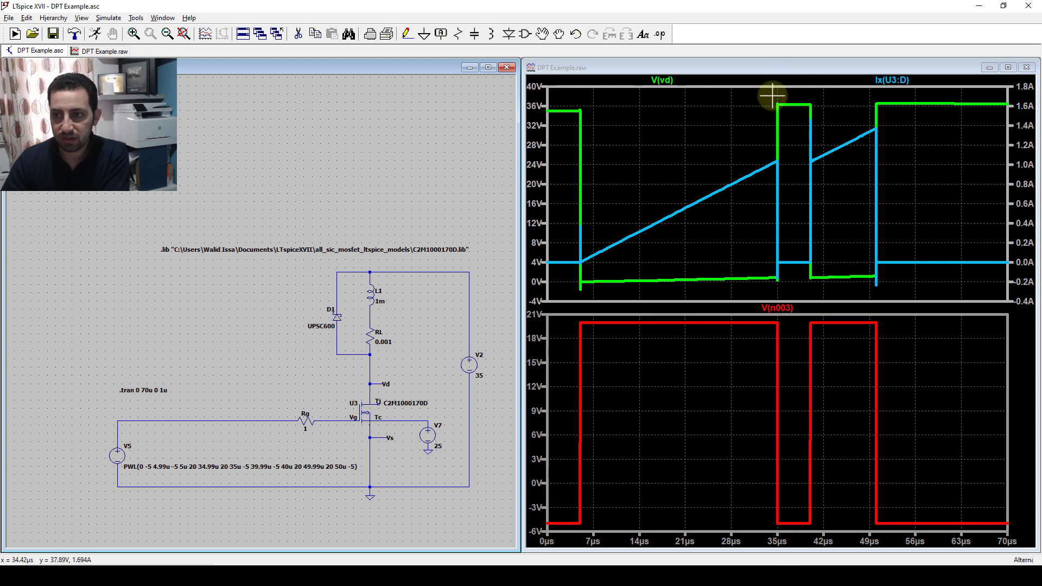
{"action": "left_click", "coordinate": [768, 128]}
Step: Zoom the waveforms onto U3's turn-off edge near 35 µs
{"action": "left_click_drag", "start_coordinate": [768, 128], "coordinate": [785, 291]}
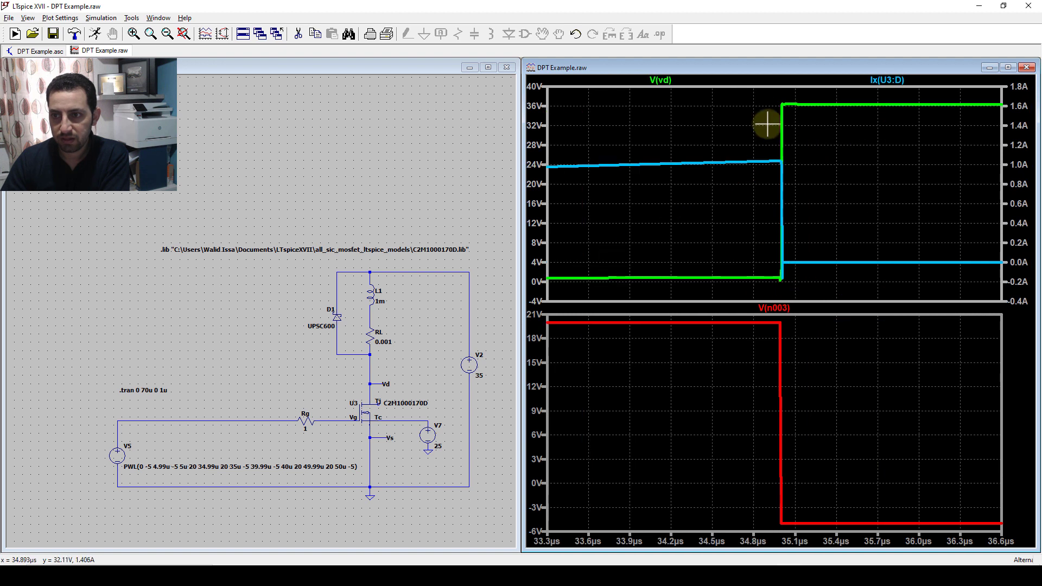
{"action": "left_click_drag", "start_coordinate": [766, 103], "coordinate": [826, 298]}
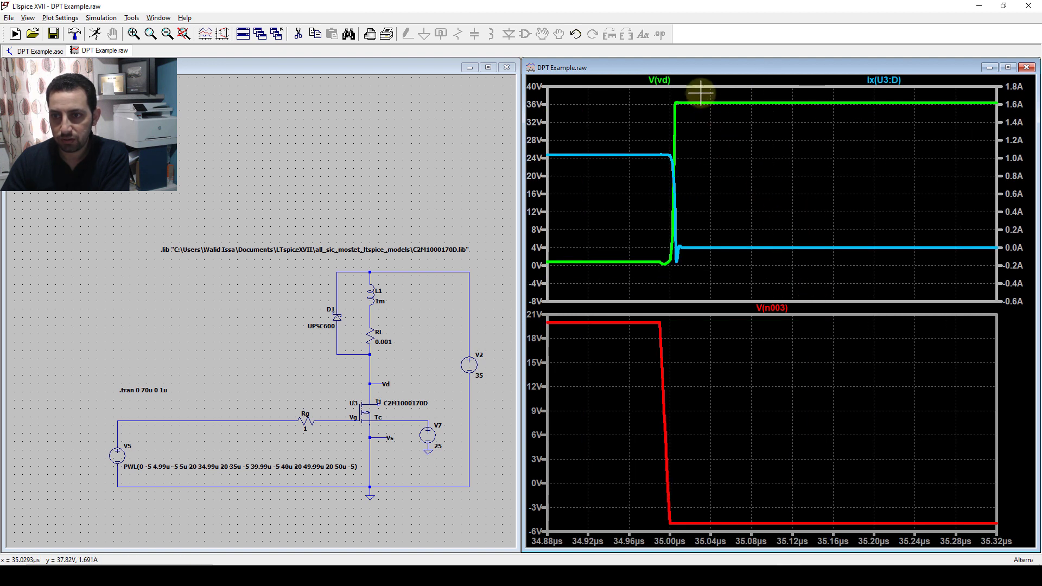
{"action": "left_click_drag", "start_coordinate": [706, 95], "coordinate": [641, 306]}
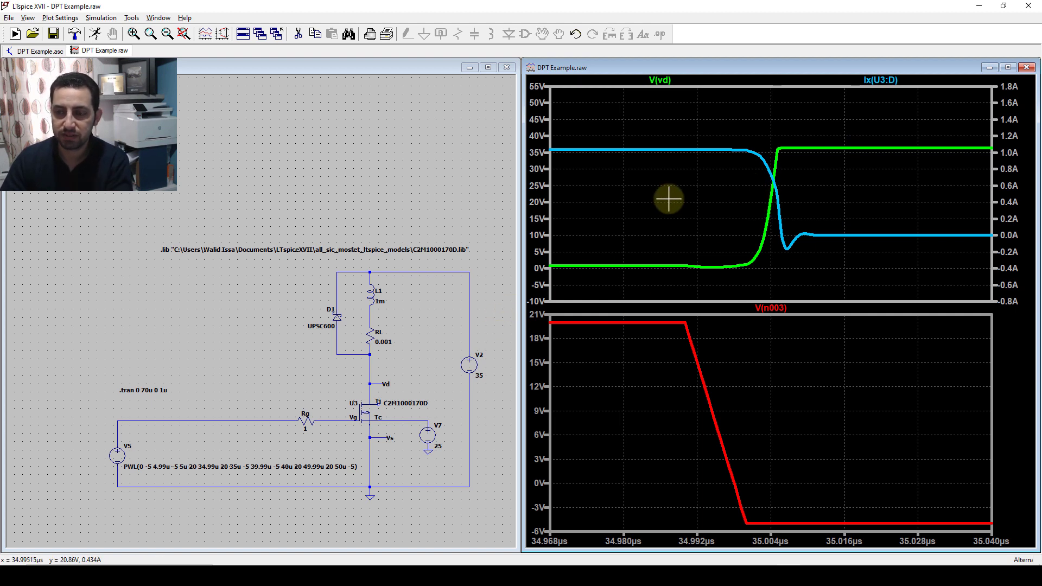
{"action": "left_click", "coordinate": [326, 176]}
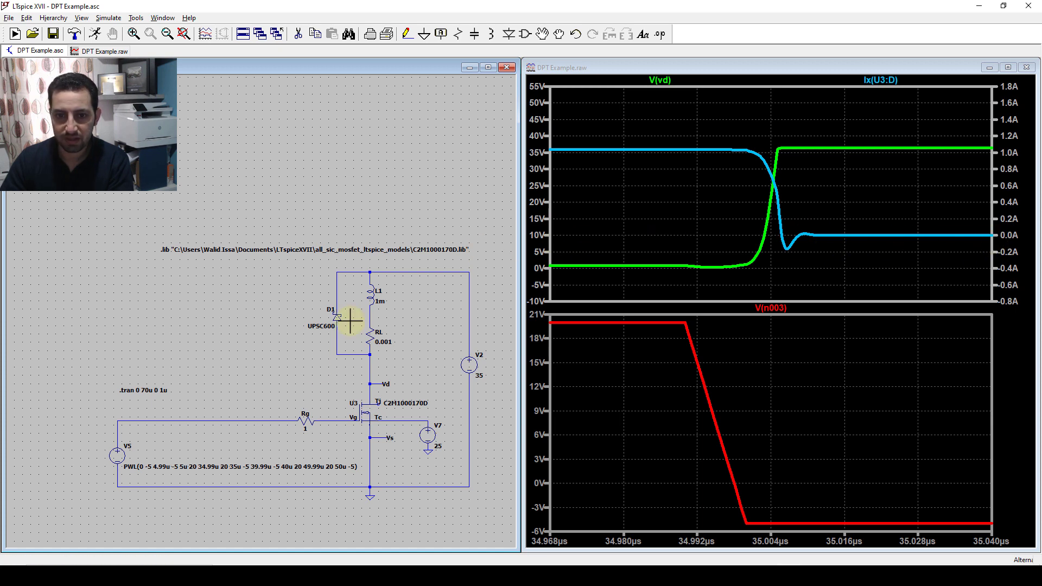
Step: Plot U3's power dissipation and color the trace magenta
{"action": "key", "text": "alt"}
{"action": "left_click", "coordinate": [367, 419], "text": "alt"}
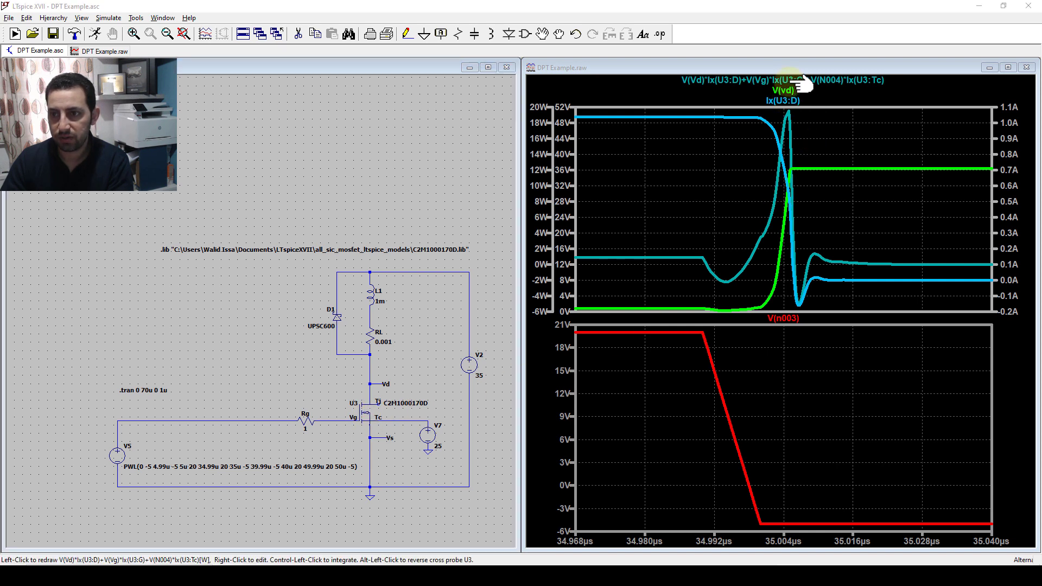
{"action": "right_click", "coordinate": [792, 81]}
{"action": "left_click", "coordinate": [473, 263]}
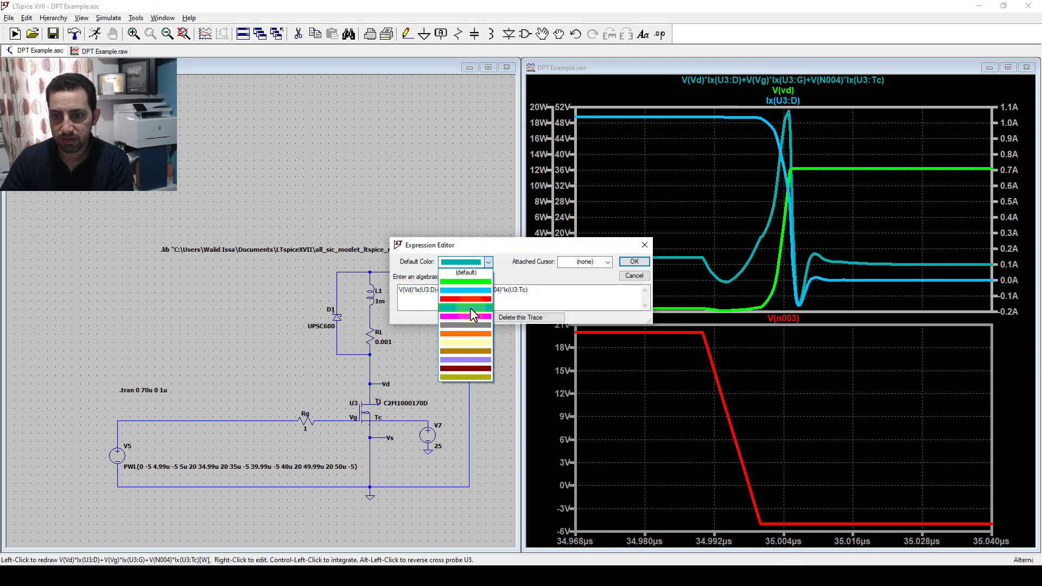
{"action": "left_click", "coordinate": [470, 314]}
{"action": "left_click", "coordinate": [633, 261]}
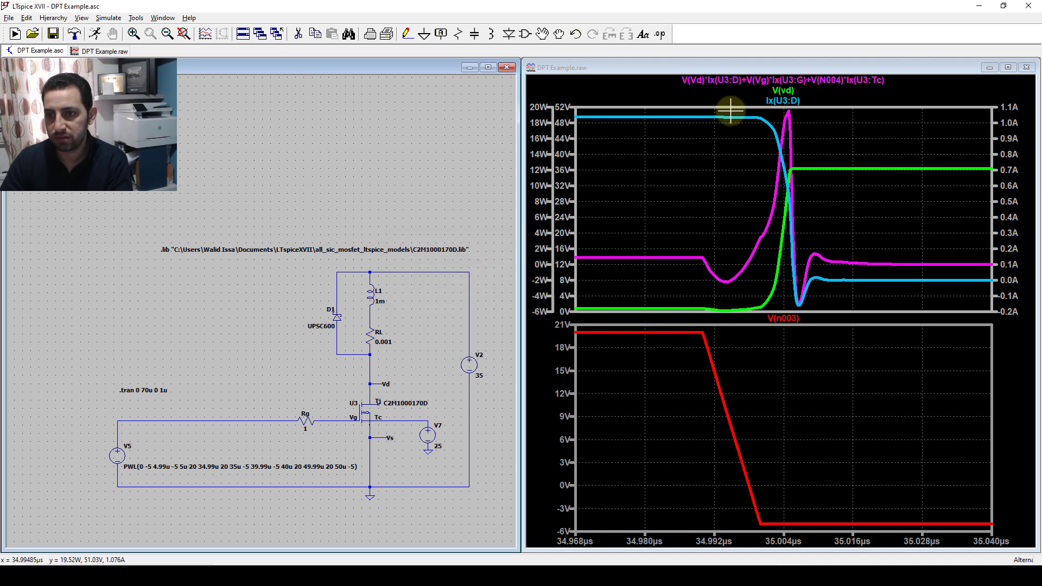
Step: Integrate the power over 34.994–35.016 µs, giving 55.292 nJ turn-off energy
{"action": "left_click_drag", "start_coordinate": [728, 112], "coordinate": [842, 308]}
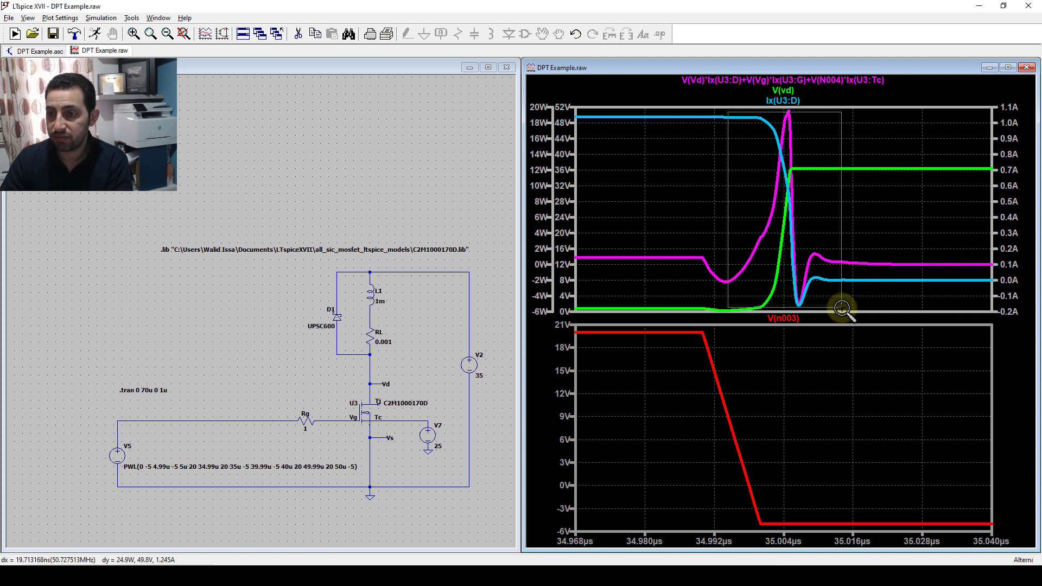
{"action": "left_click_drag", "start_coordinate": [843, 308], "coordinate": [842, 308]}
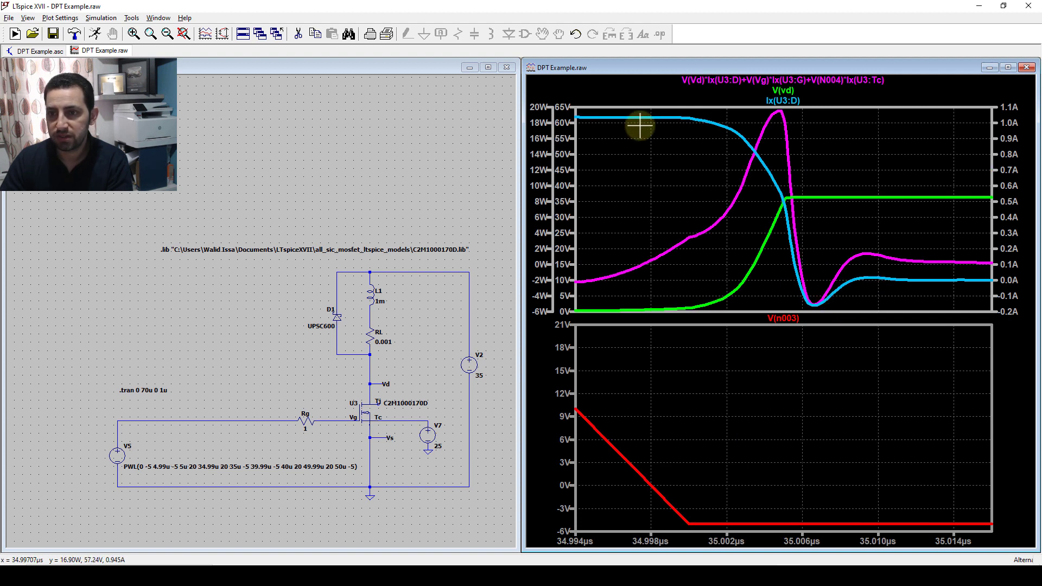
{"action": "left_click", "coordinate": [744, 80], "text": "ctrl"}
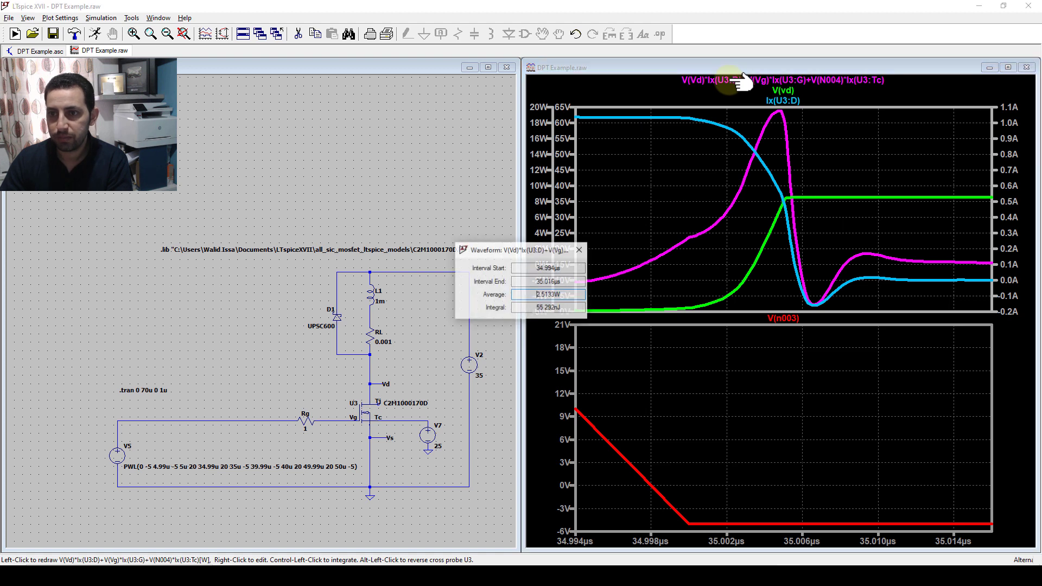
{"action": "left_click", "coordinate": [580, 250]}
Step: Zoom to fit, then zoom into the turn-on edge near 40 µs
{"action": "right_click", "coordinate": [695, 164]}
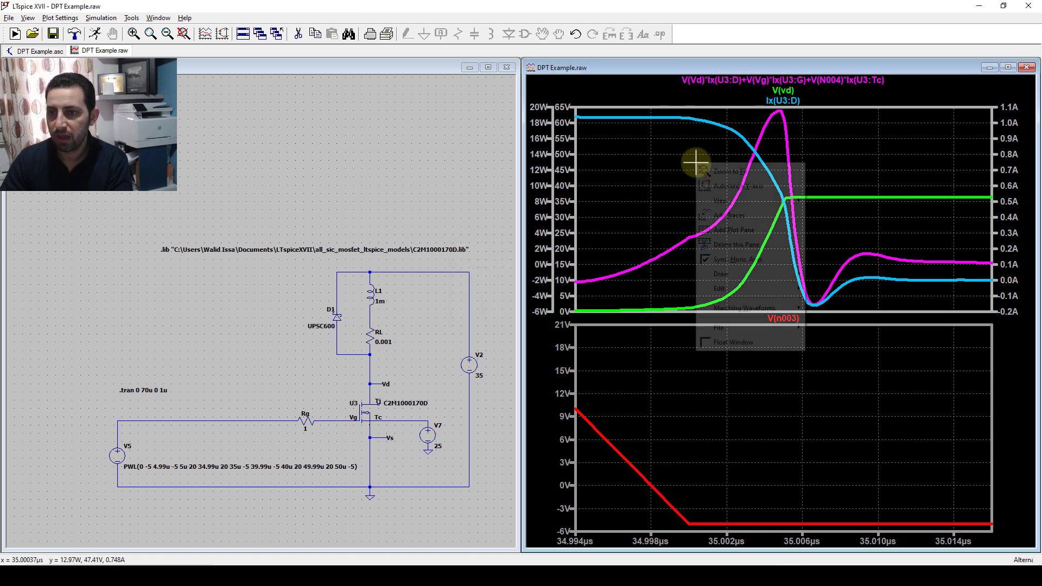
{"action": "left_click", "coordinate": [741, 170]}
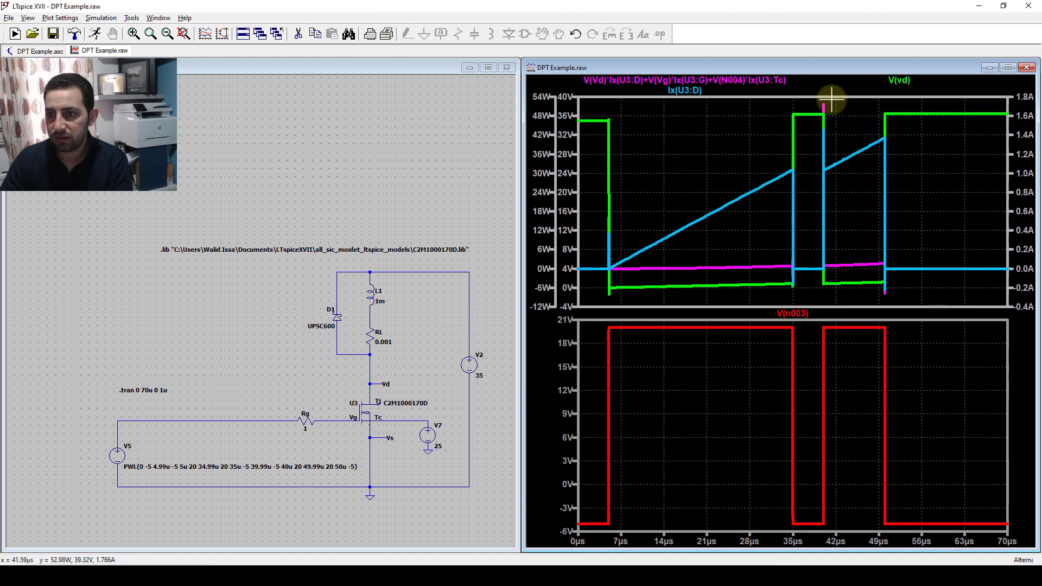
{"action": "left_click_drag", "start_coordinate": [818, 98], "coordinate": [832, 299]}
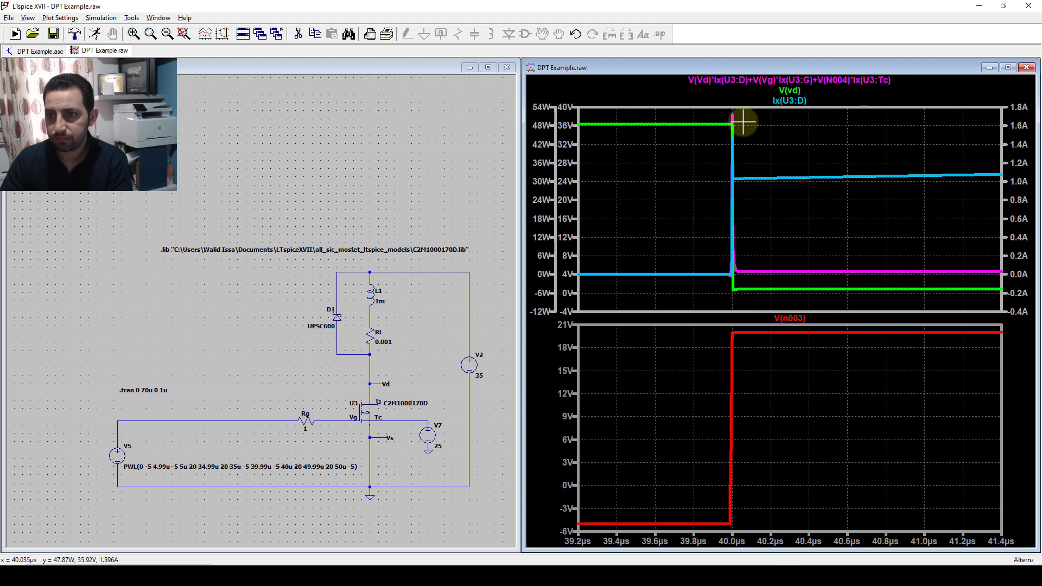
{"action": "left_click_drag", "start_coordinate": [743, 110], "coordinate": [720, 293]}
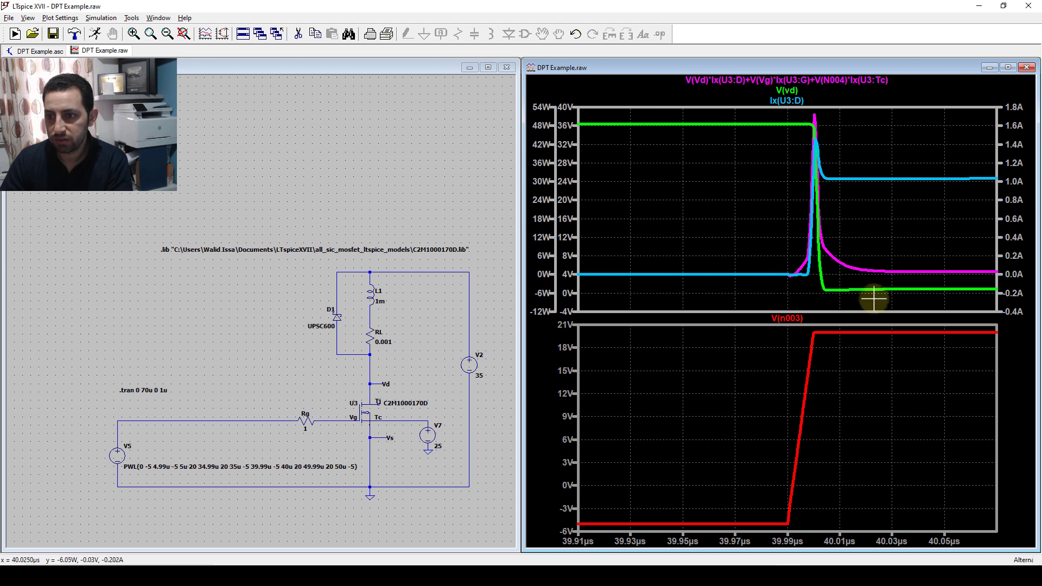
{"action": "left_click_drag", "start_coordinate": [876, 302], "coordinate": [781, 108]}
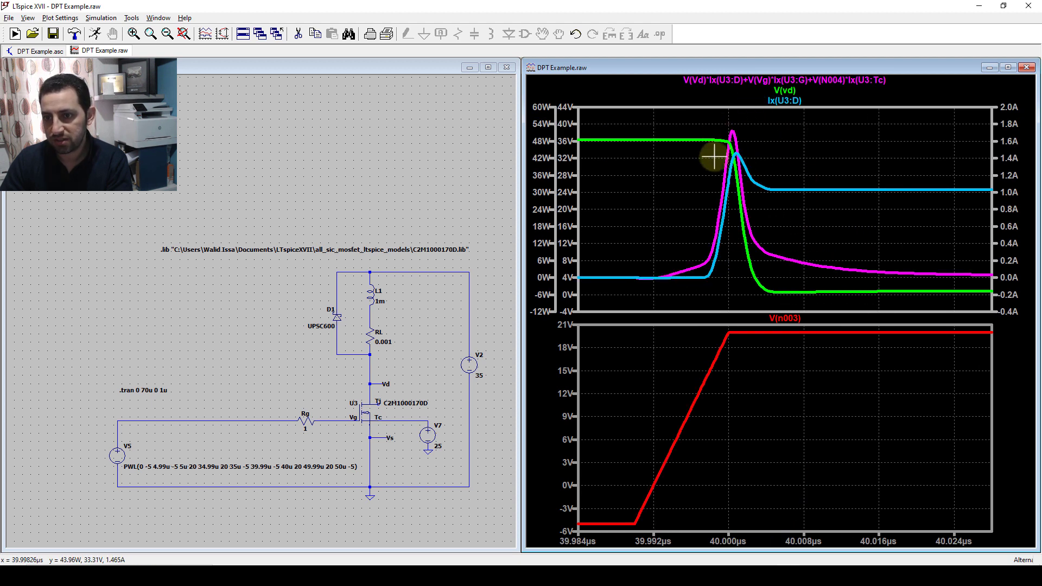
{"action": "left_click_drag", "start_coordinate": [707, 301], "coordinate": [777, 118]}
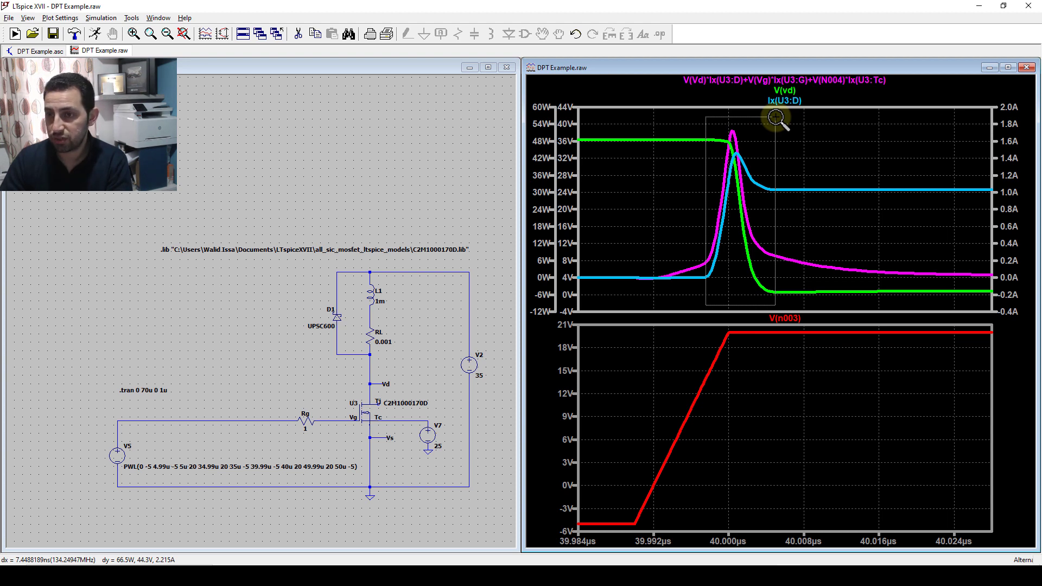
{"action": "left_click_drag", "start_coordinate": [776, 118], "coordinate": [776, 118]}
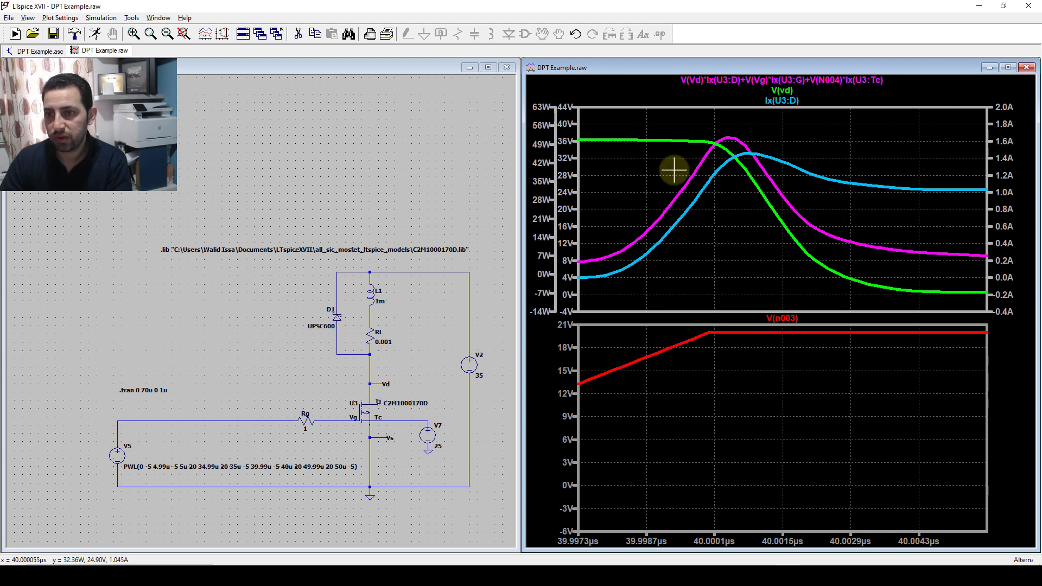
Step: Integrate the power trace over the turn-on interval, giving 168.44 nJ
{"action": "left_click", "coordinate": [752, 82], "text": "ctrl"}
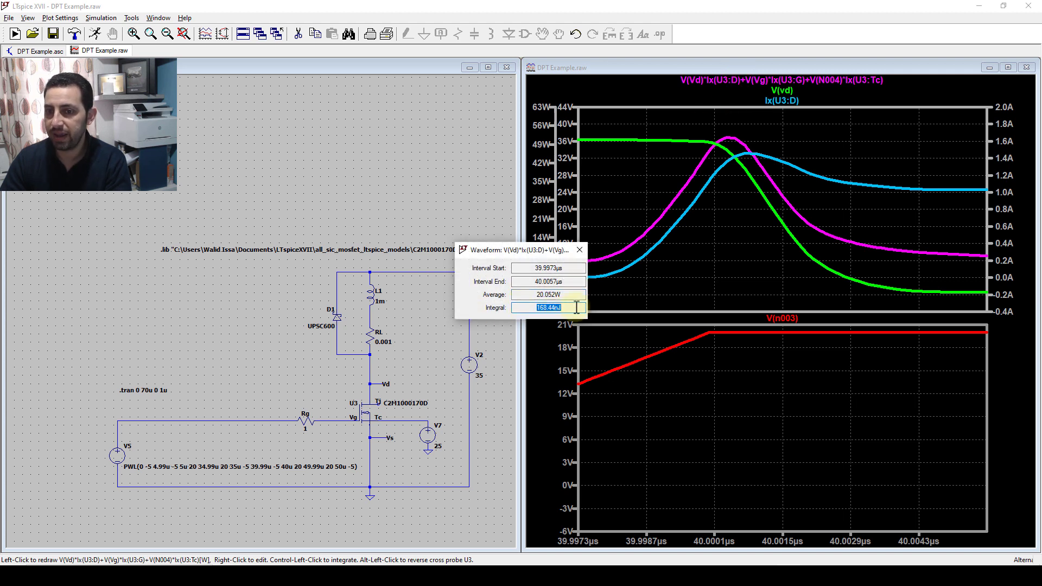
{"action": "left_click", "coordinate": [580, 250]}
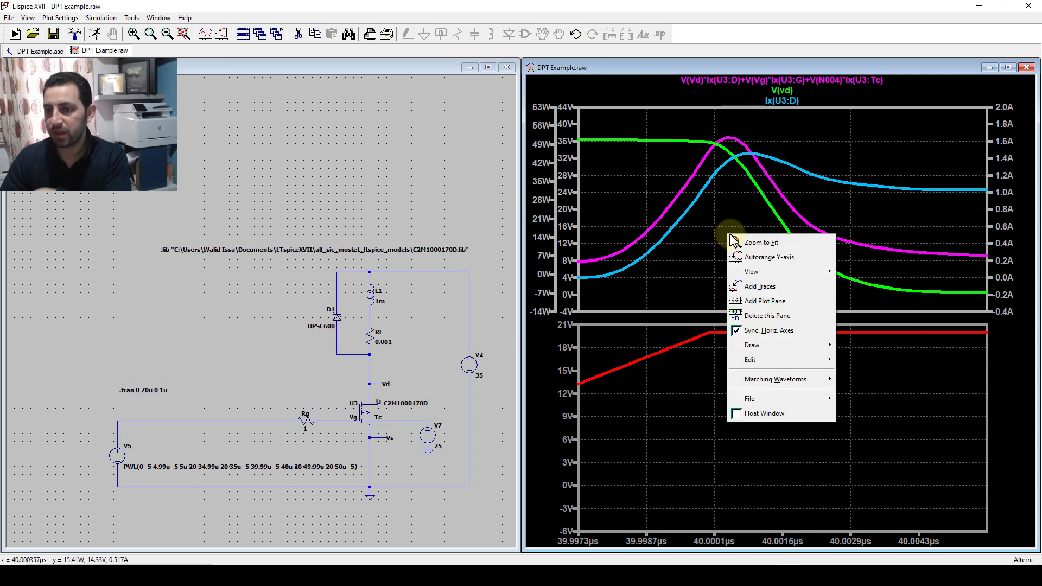
{"action": "right_click", "coordinate": [727, 235]}
Step: Zoom to fit the full 0–70 µs run, then return to the schematic
{"action": "left_click", "coordinate": [762, 248]}
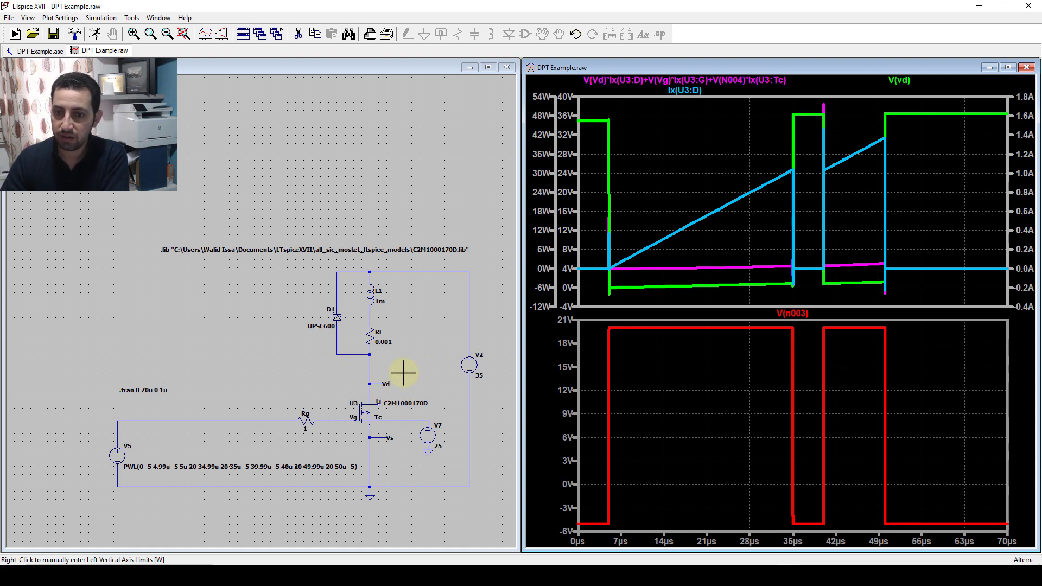
{"action": "left_click", "coordinate": [340, 387]}
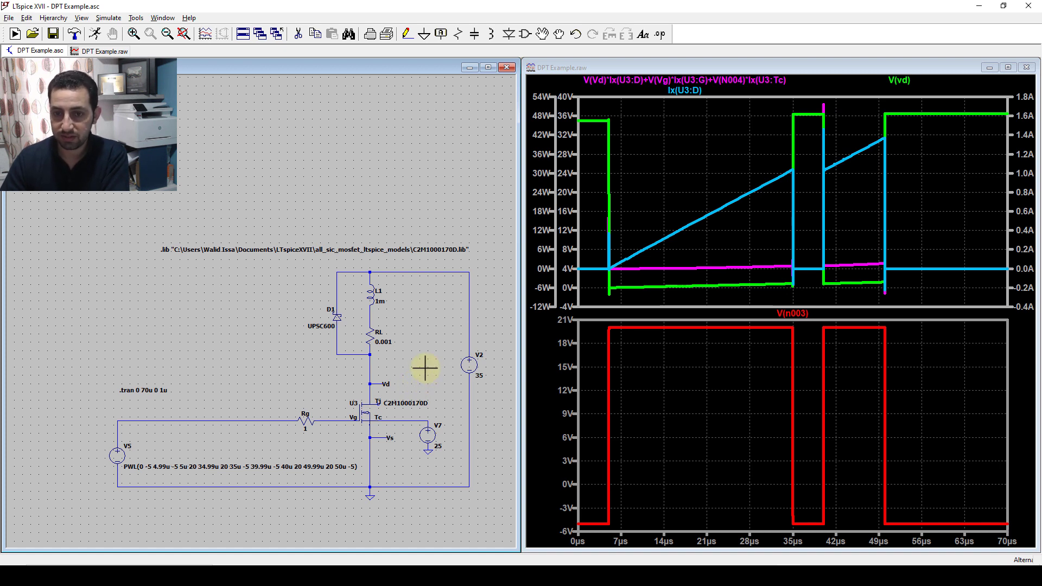
{"action": "scroll", "coordinate": [425, 368], "scroll_direction": "up", "scroll_amount": 3}
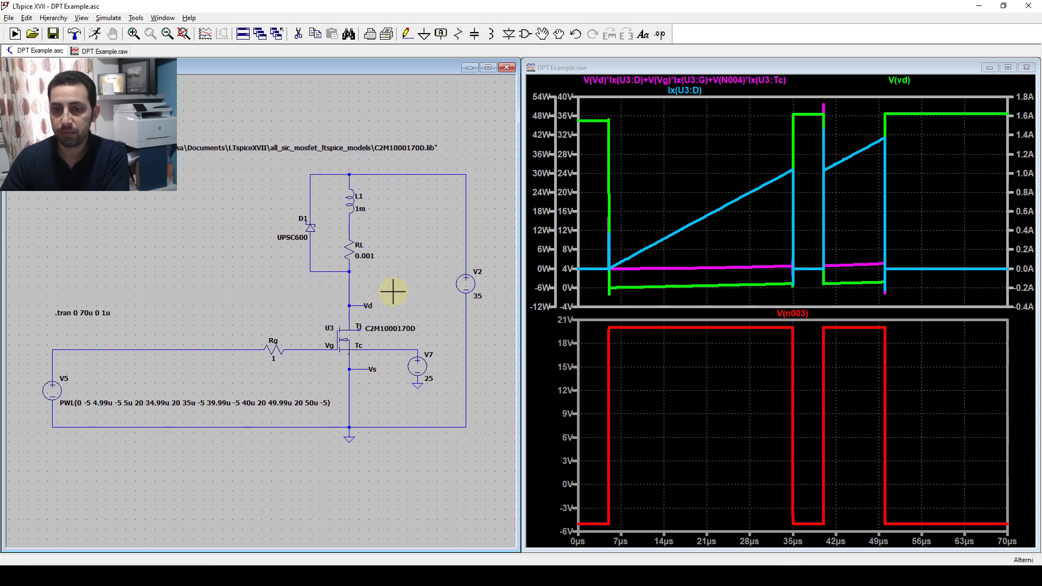
{"action": "left_click_drag", "start_coordinate": [419, 287], "coordinate": [416, 316]}
{"action": "scroll", "coordinate": [416, 316], "scroll_direction": "down", "scroll_amount": 2}
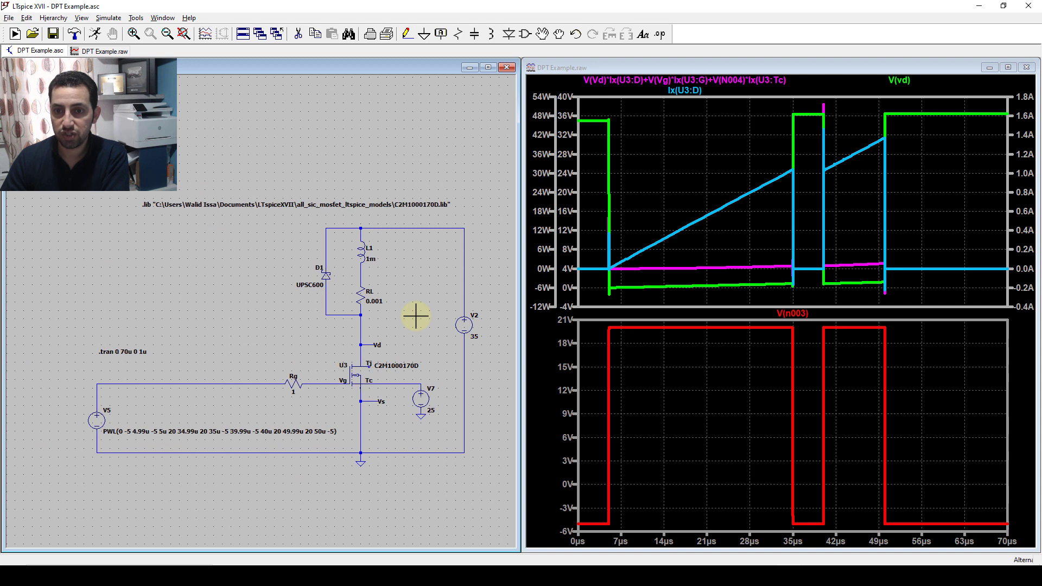
{"action": "scroll", "coordinate": [416, 316], "scroll_direction": "up", "scroll_amount": 1}
{"action": "scroll", "coordinate": [416, 316], "scroll_direction": "up", "scroll_amount": 2}
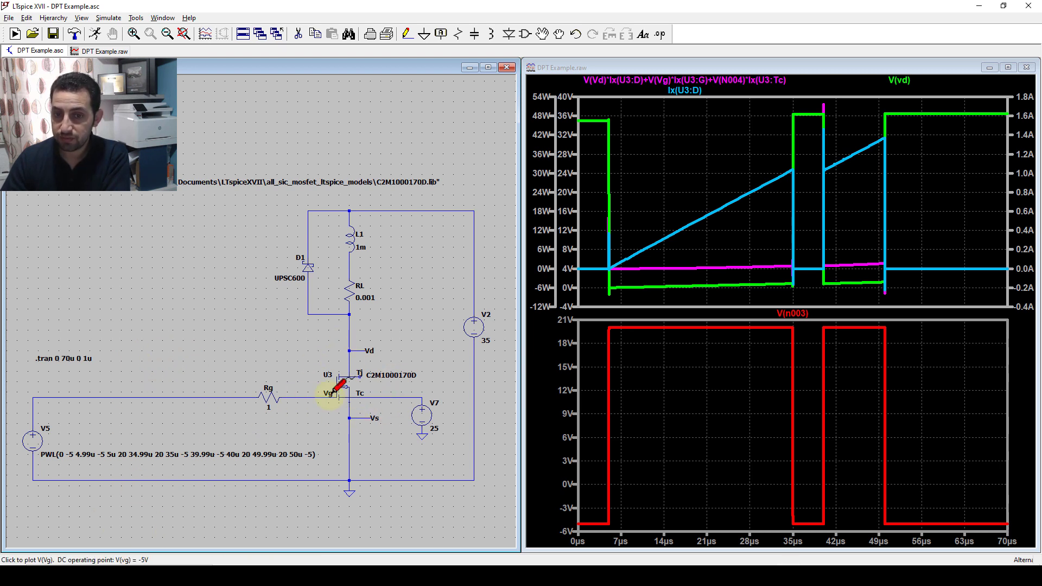
{"action": "right_click", "coordinate": [39, 442]}
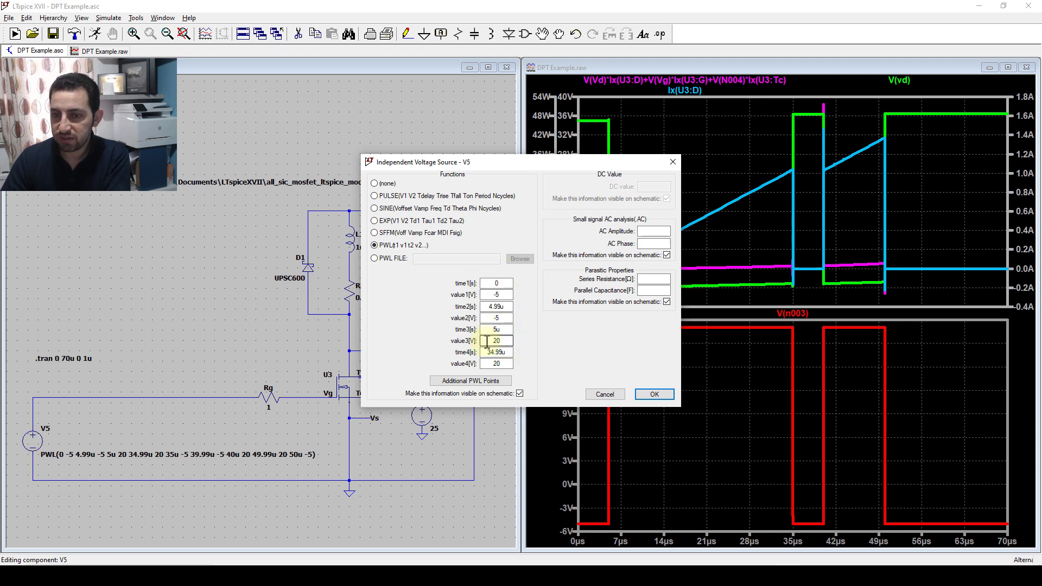
{"action": "left_click", "coordinate": [611, 397]}
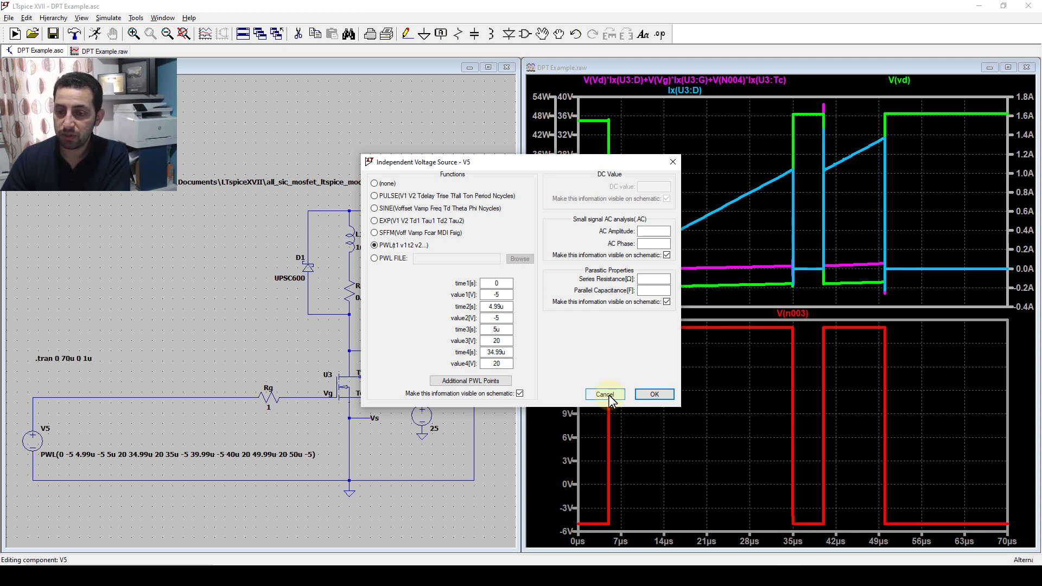
{"action": "left_click", "coordinate": [611, 398]}
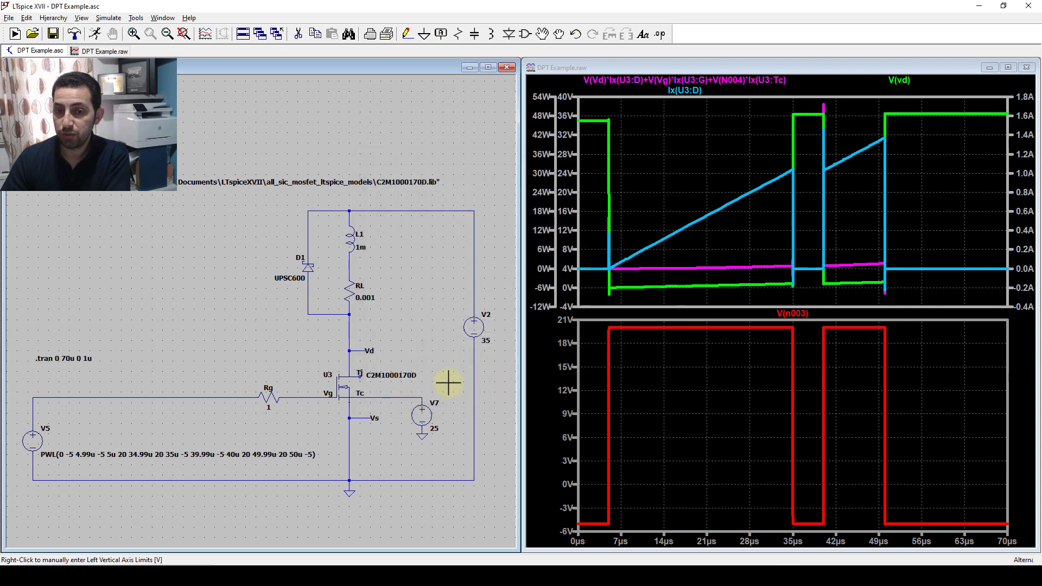